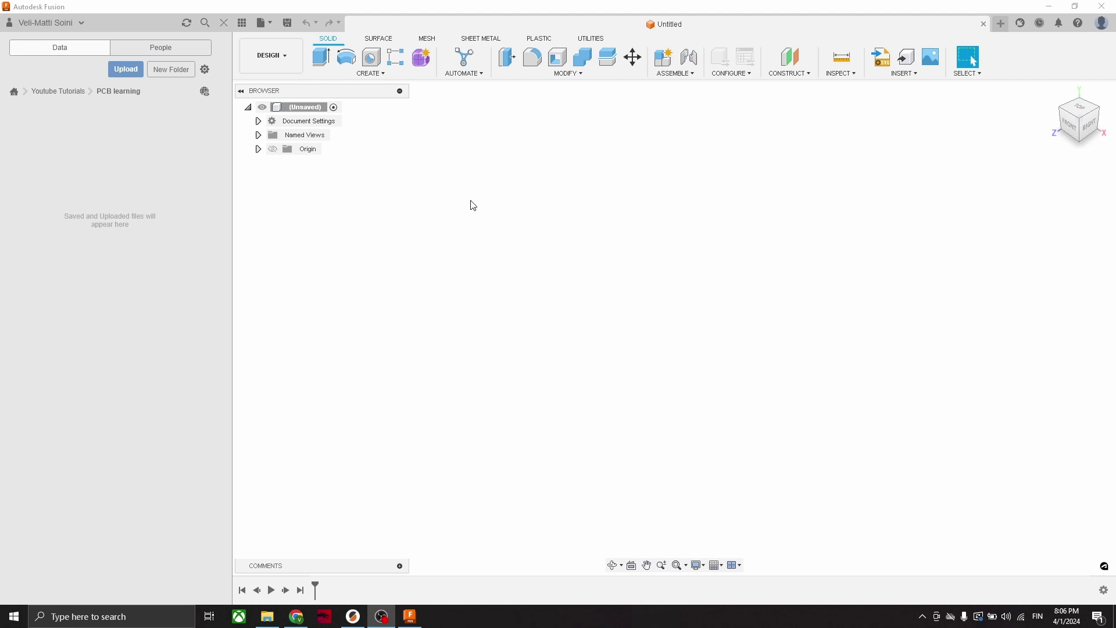
- Create a new electronics design and add a new schematic to it
left_click(268, 23)
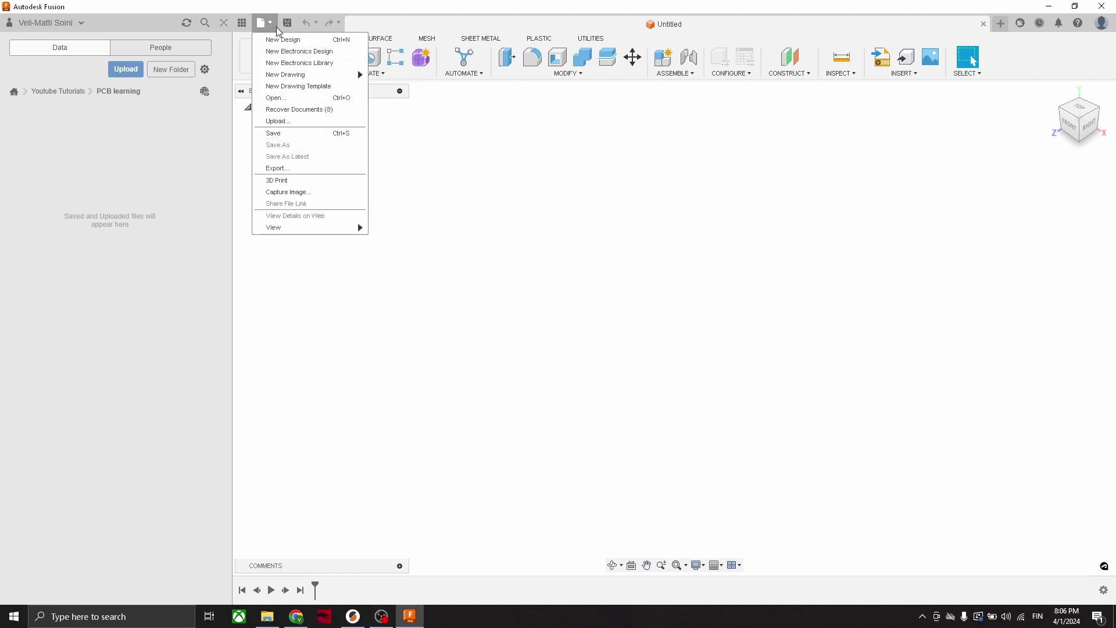
left_click(301, 52)
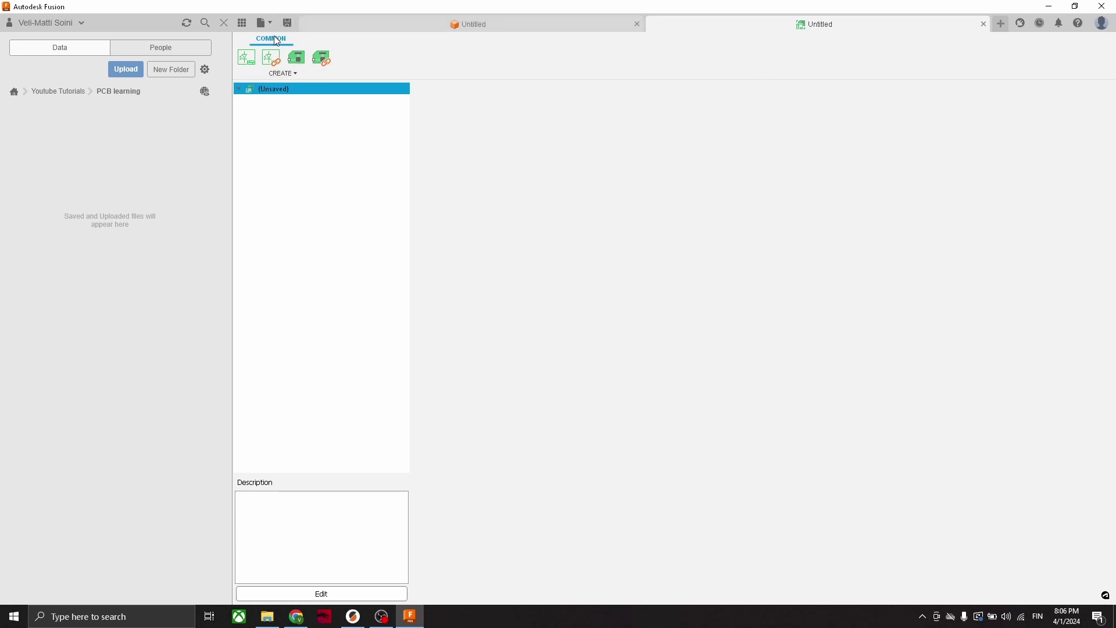
left_click(257, 75)
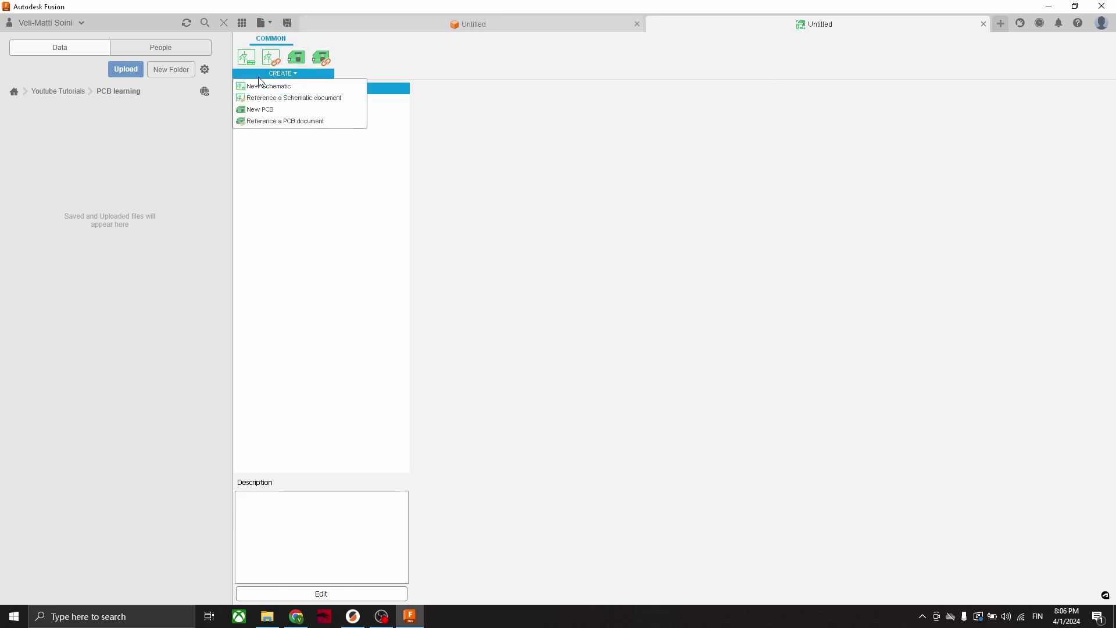
left_click(290, 91)
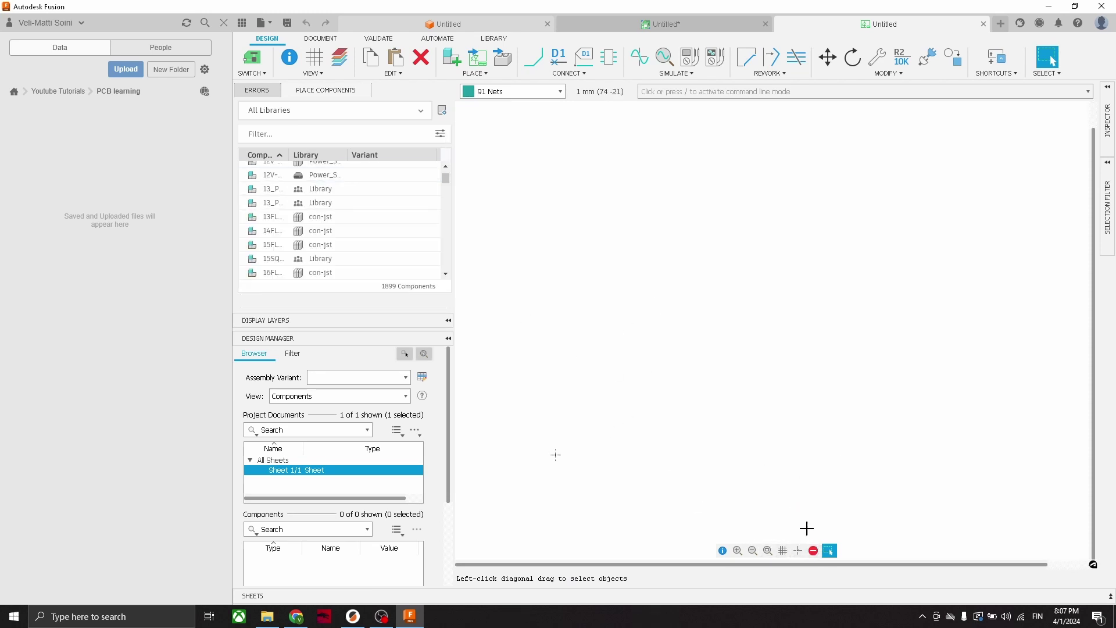
- Set the units of both the schematic grid size and the alternate grid to mil
left_click(784, 550)
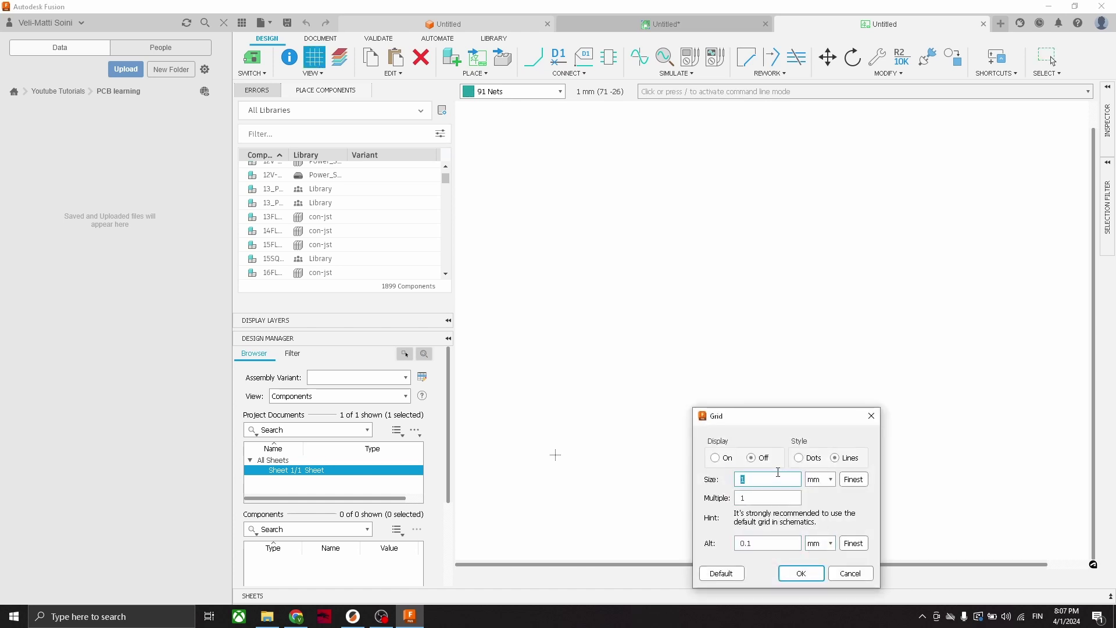
left_click(820, 479)
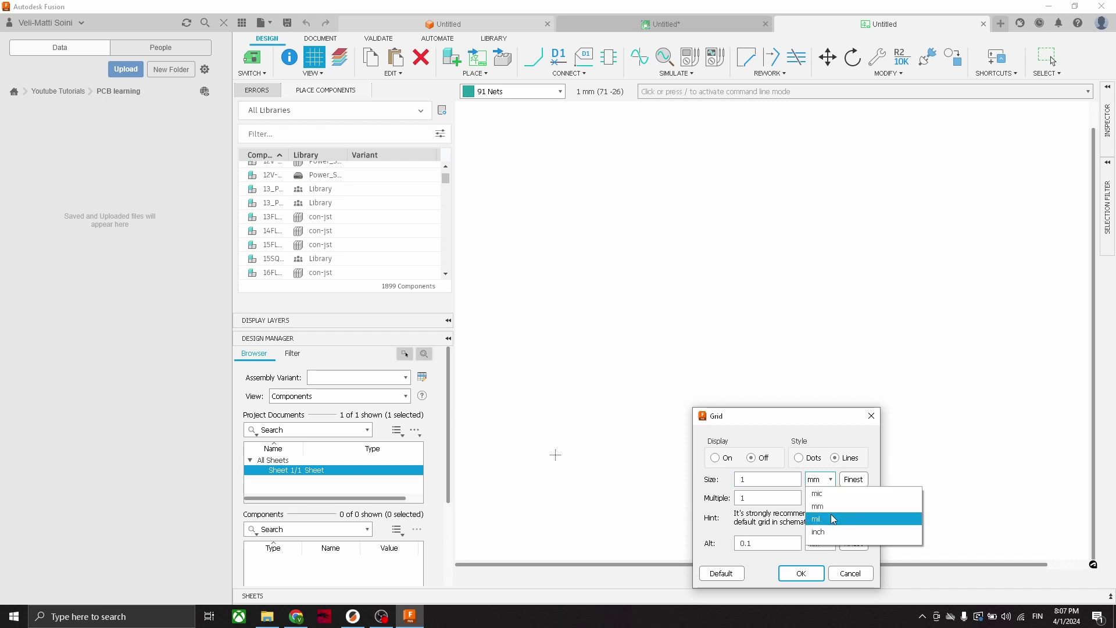
left_click(832, 519)
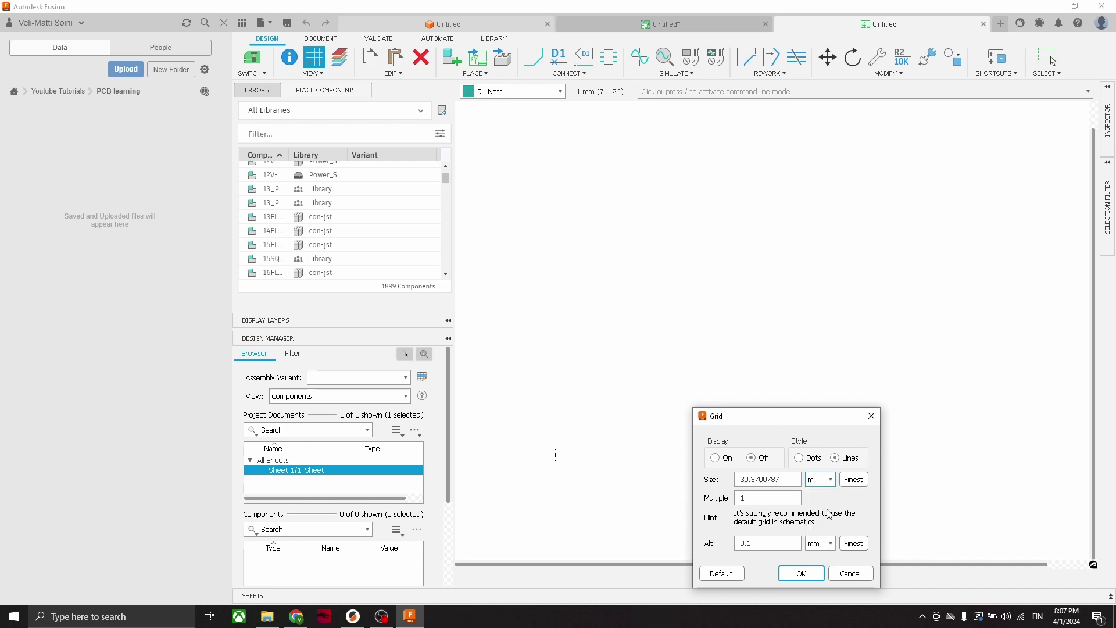
left_click(829, 543)
left_click(828, 582)
left_click_drag(782, 543, 736, 542)
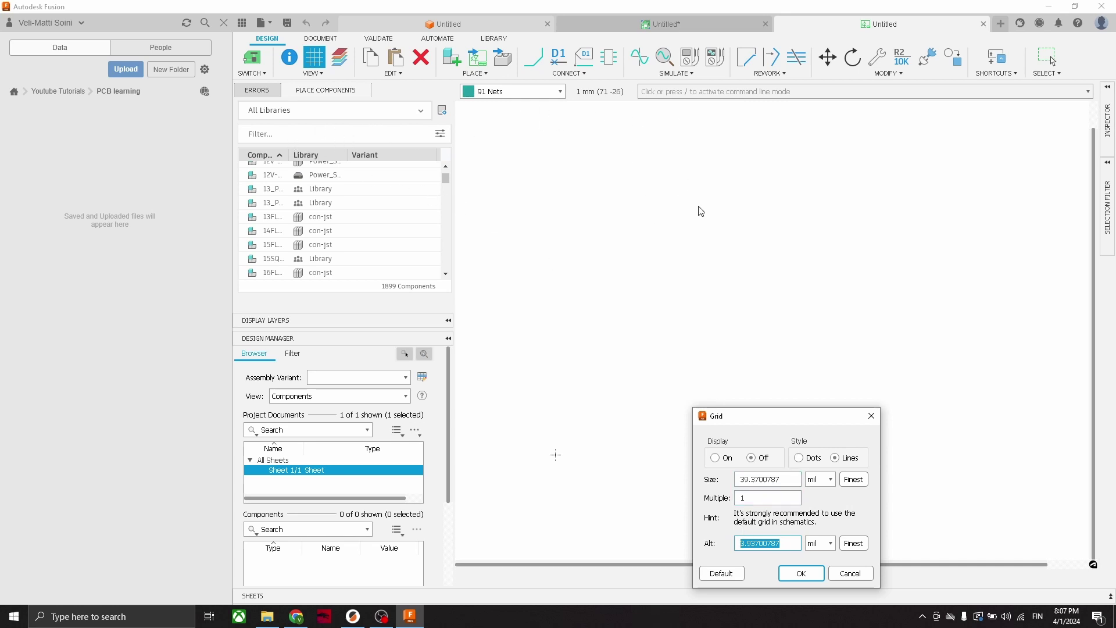
- Set the grid size to 10 mil and the alternate grid to 1 mil, and apply the grid settings
left_click(787, 479)
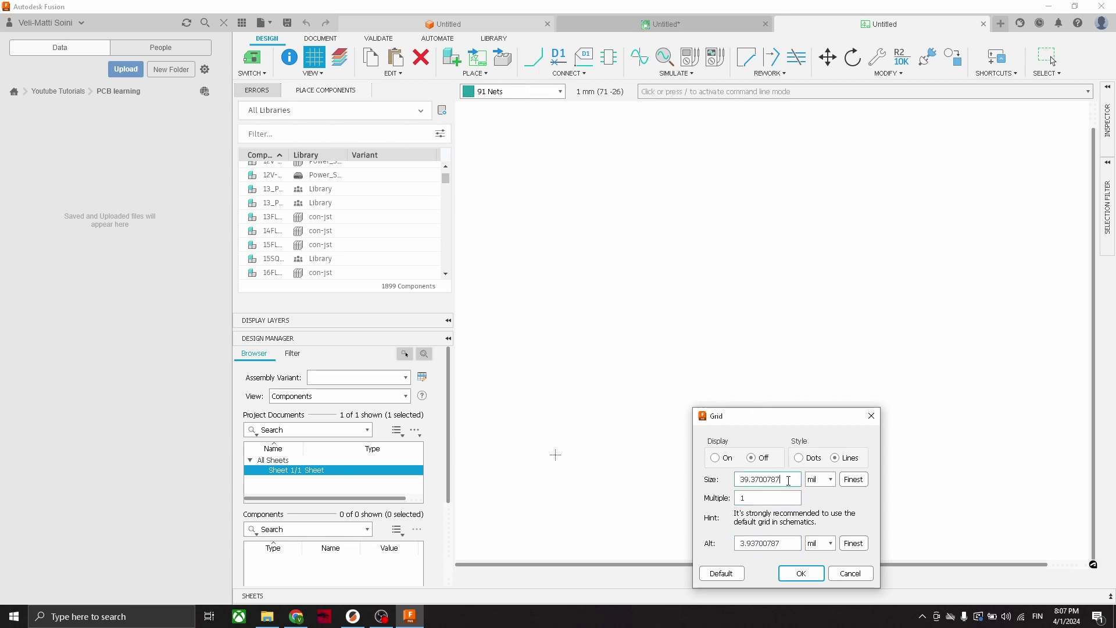
left_click_drag(792, 478, 709, 483)
type("10")
left_click_drag(784, 547, 737, 544)
type("1")
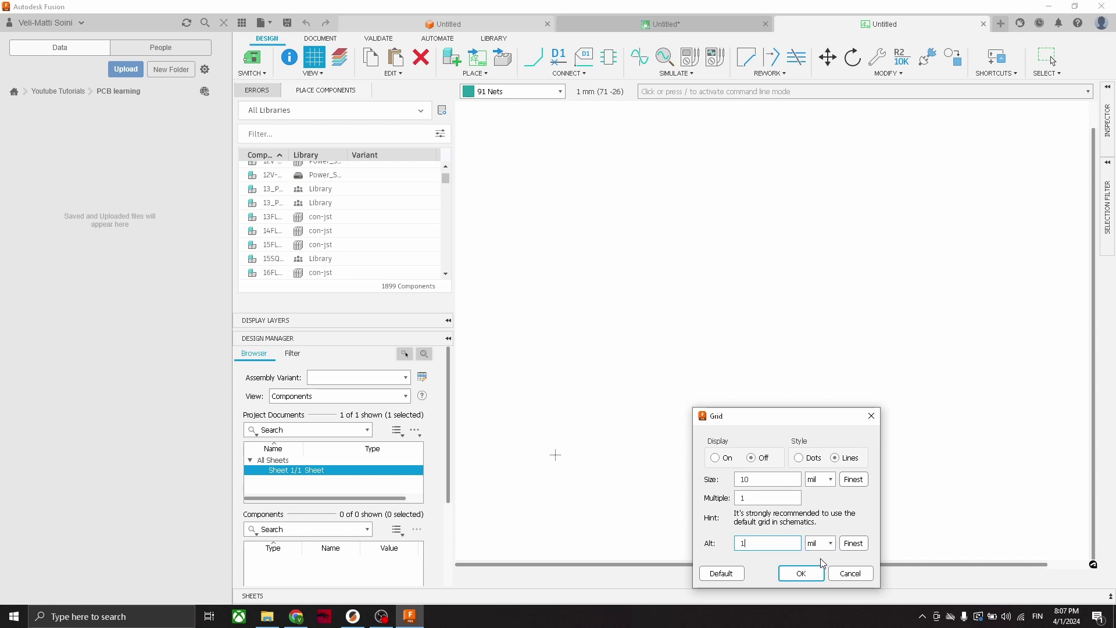
left_click(830, 480)
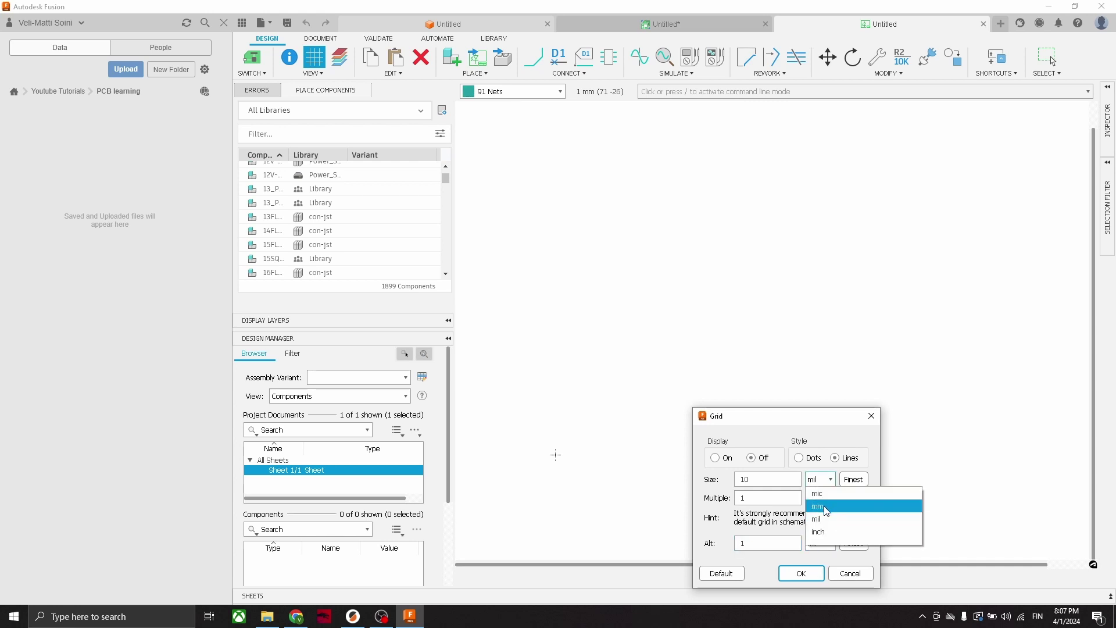
left_click(718, 515)
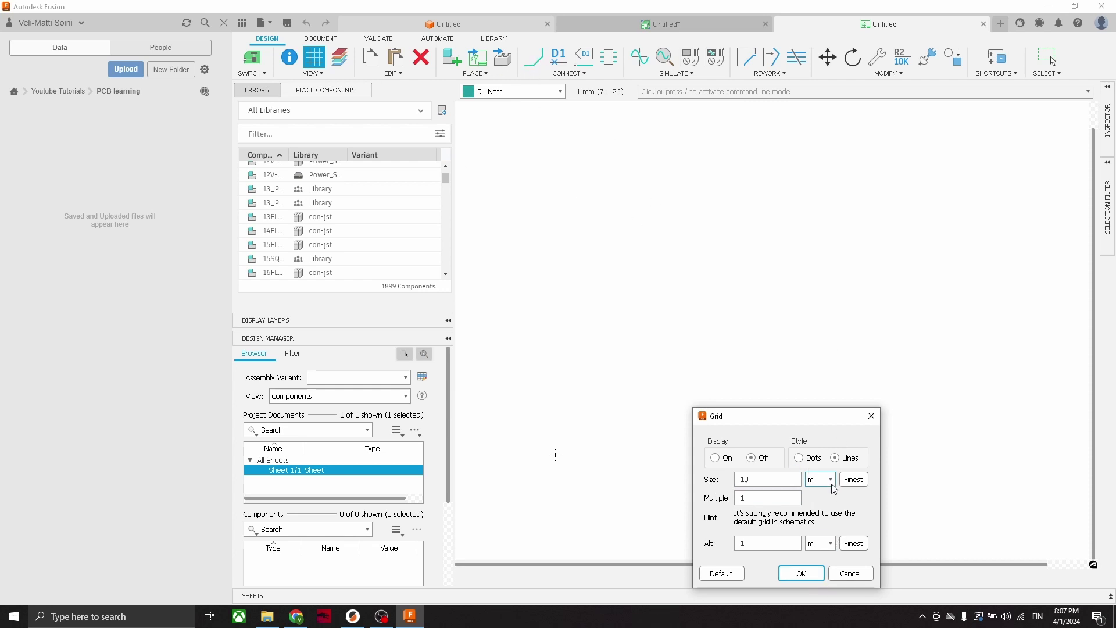
left_click(800, 574)
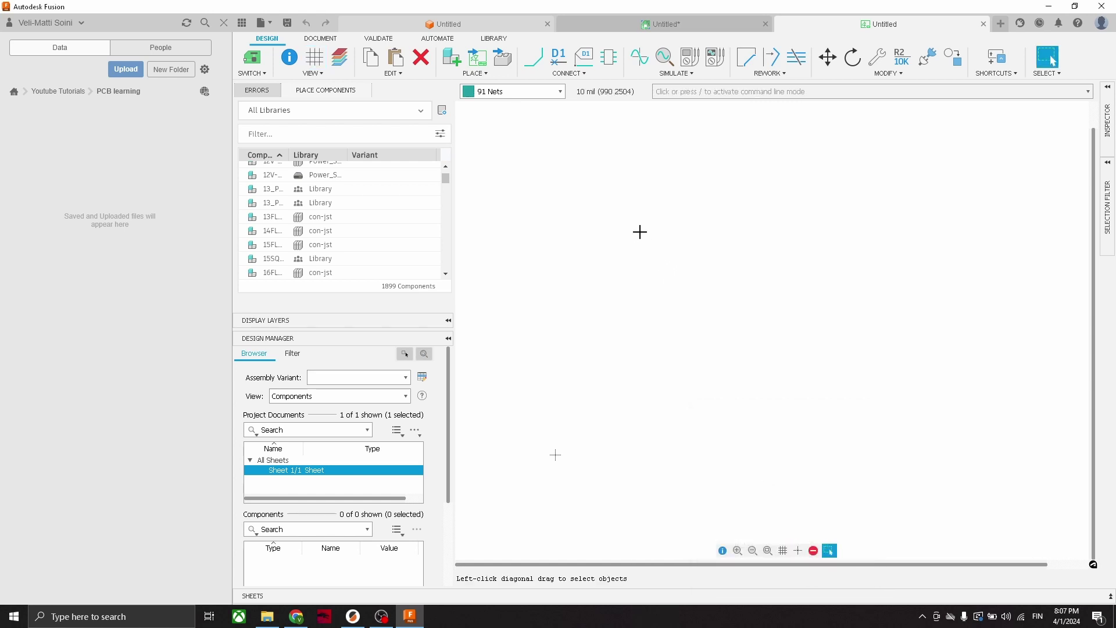
- Search all component libraries for "connector" and select the PINHD-1X2 pin header with the /90 variant
left_click(307, 133)
type("connector")
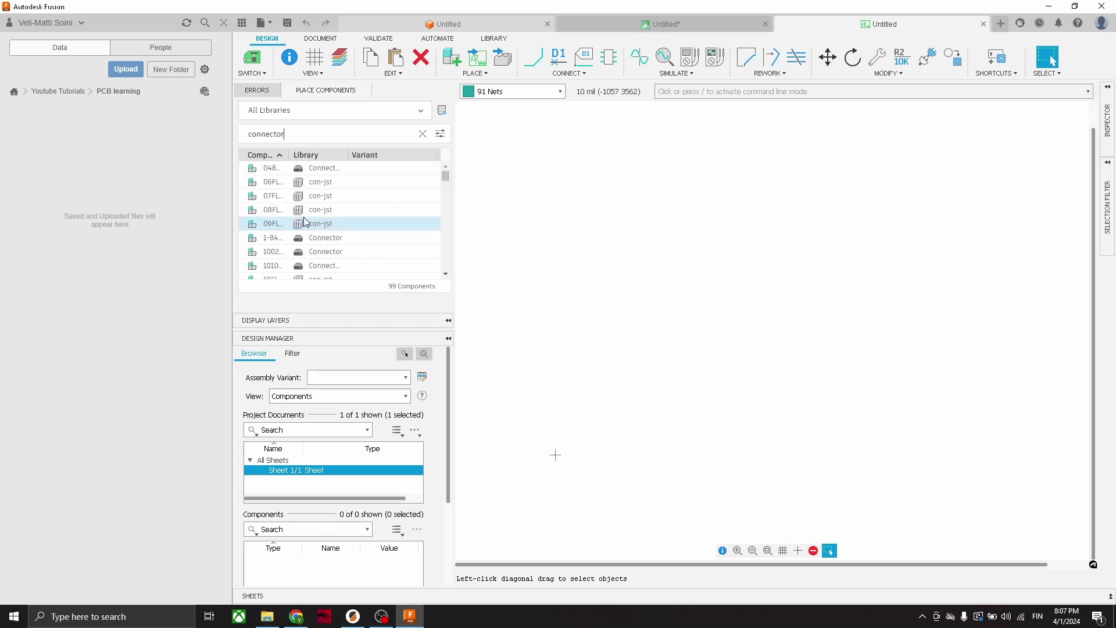
scroll(305, 249, "down", 10)
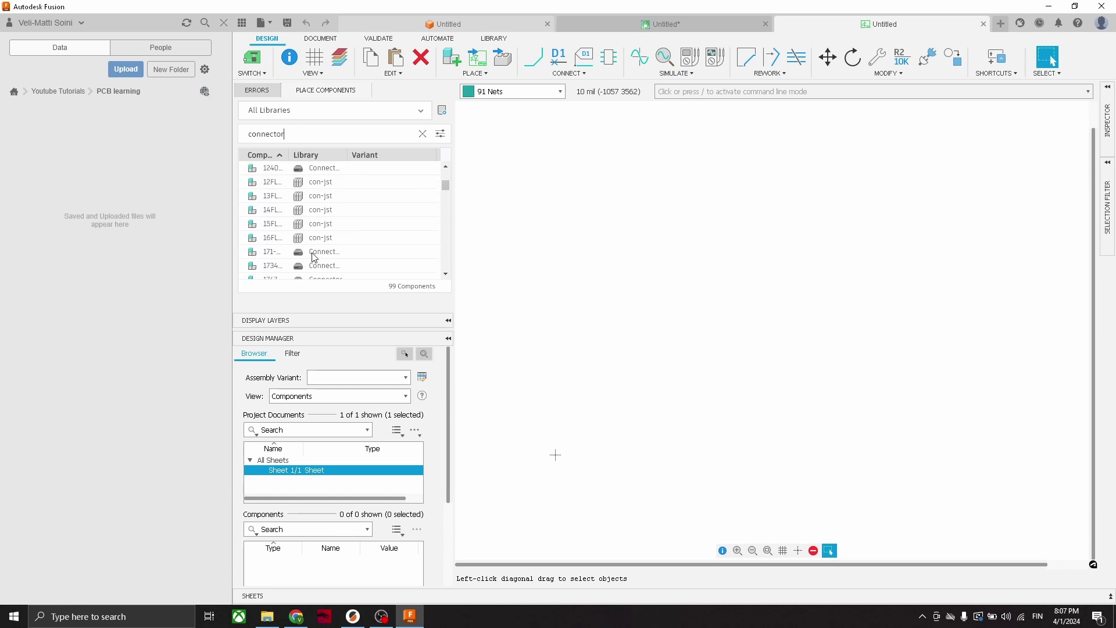
scroll(290, 247, "up", 5)
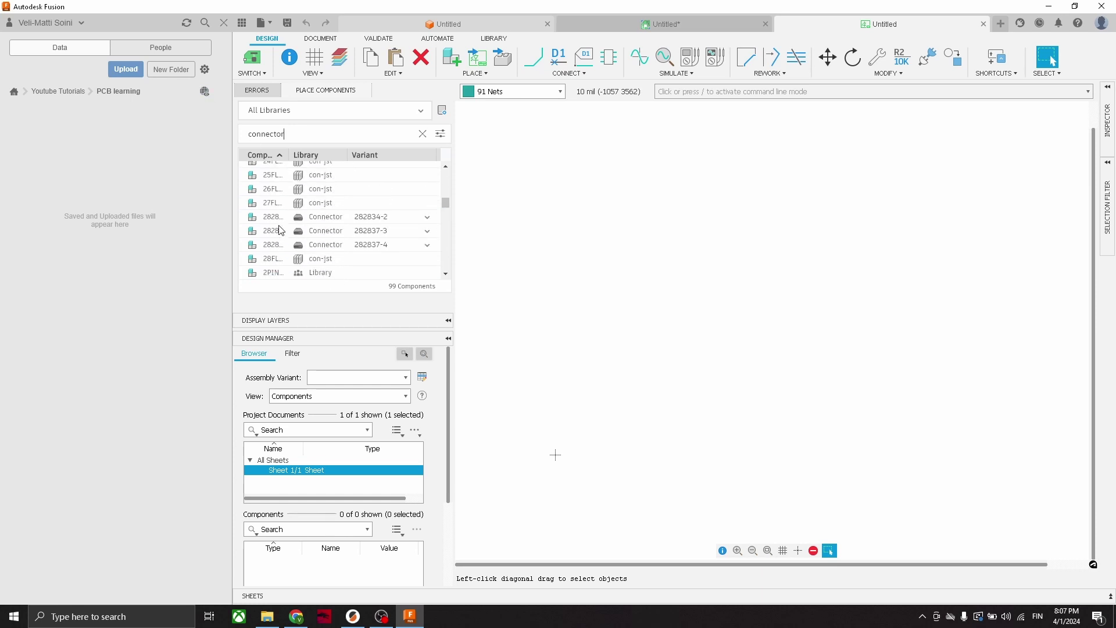
left_click(266, 219)
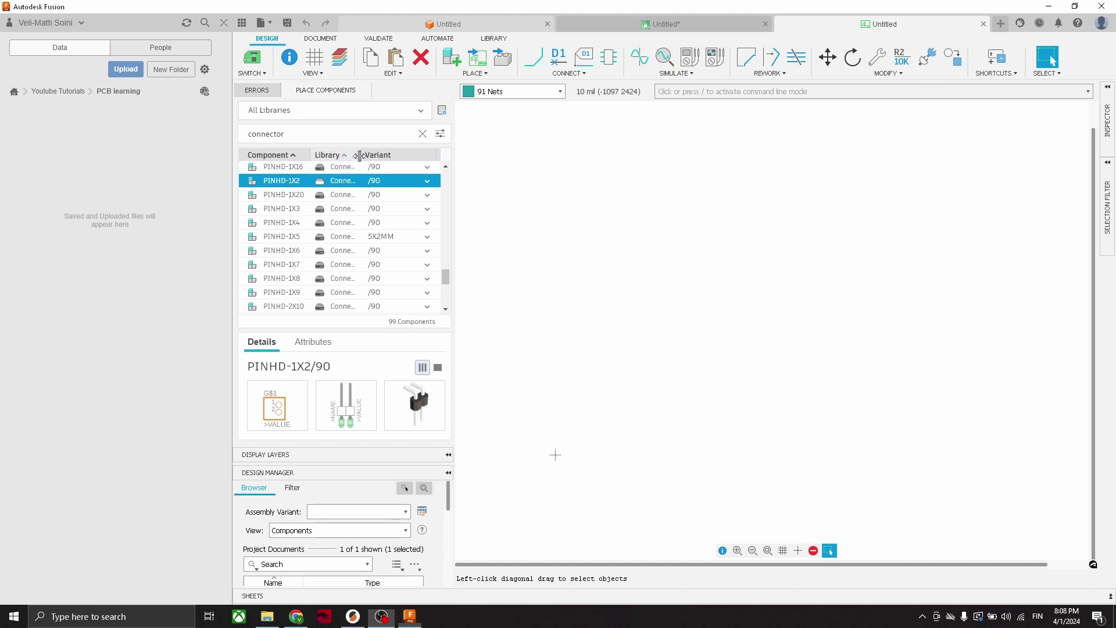
mouse_move(359, 156)
left_mouse_down()
mouse_move(407, 157)
mouse_move(367, 157)
left_mouse_up()
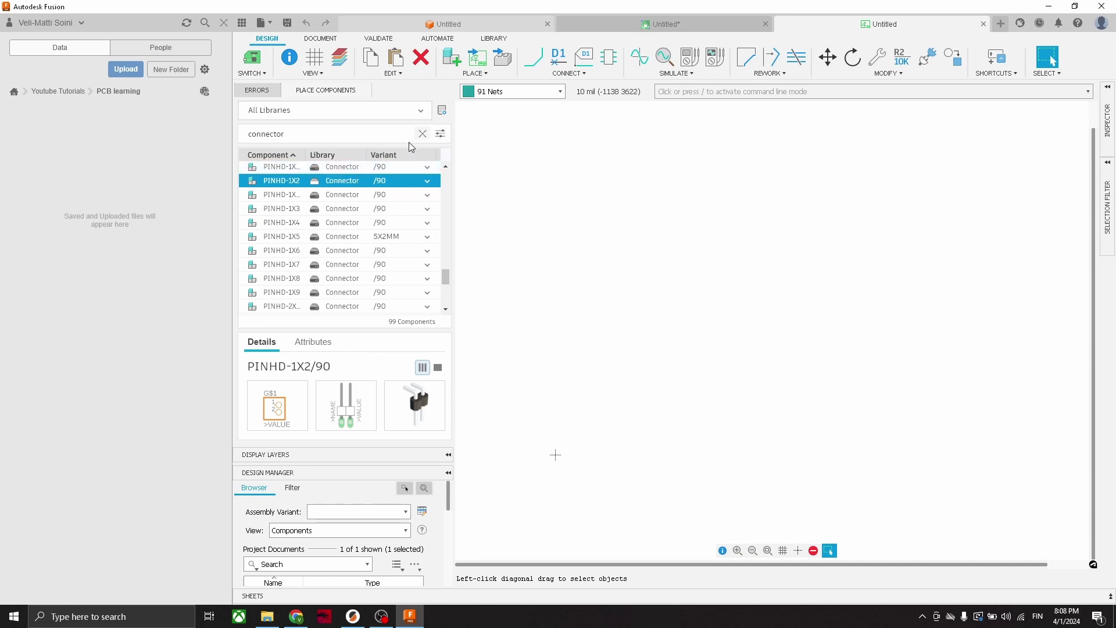
- Search the Library Manager for "connector" and examine which Connector libraries are in use
left_click(443, 112)
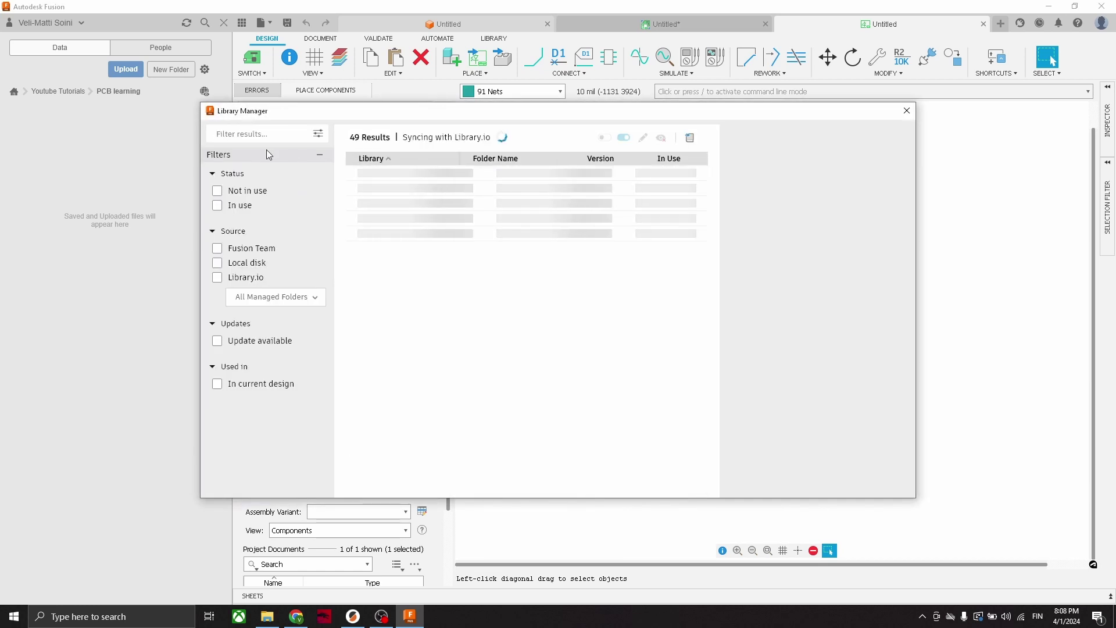
left_click(265, 135)
type("connector")
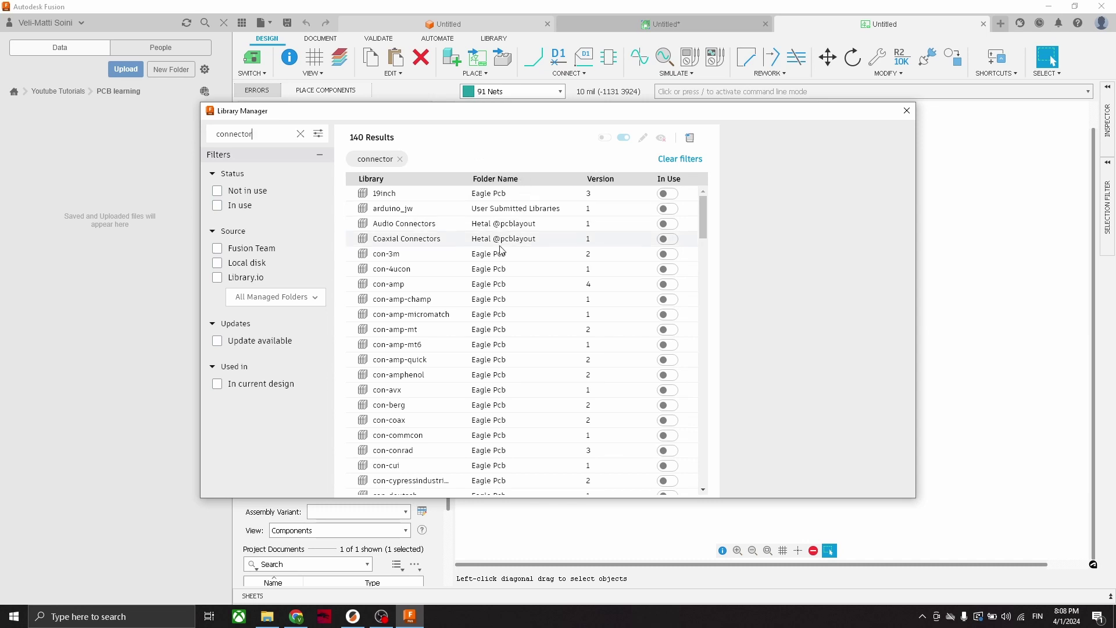
scroll(706, 209, "down", 20)
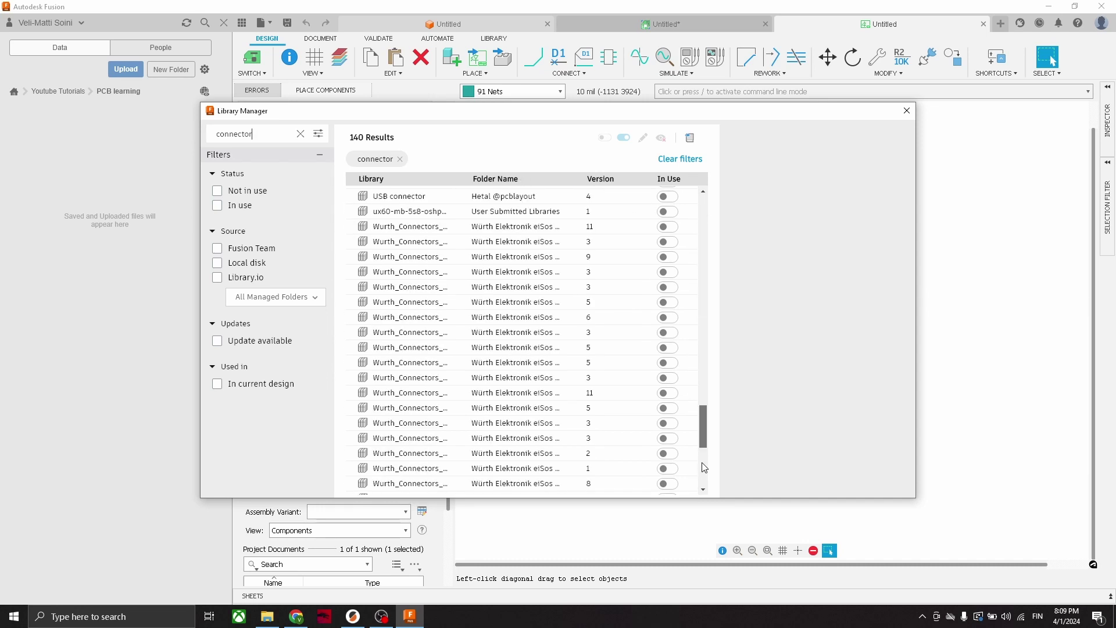
left_click_drag(706, 321, 700, 354)
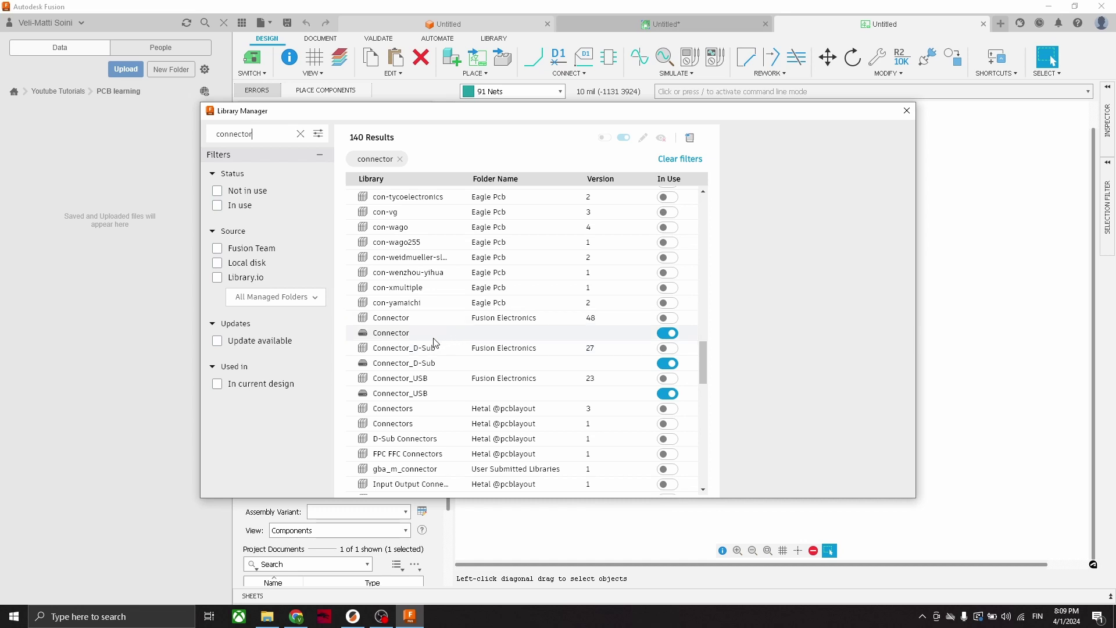
left_click(907, 112)
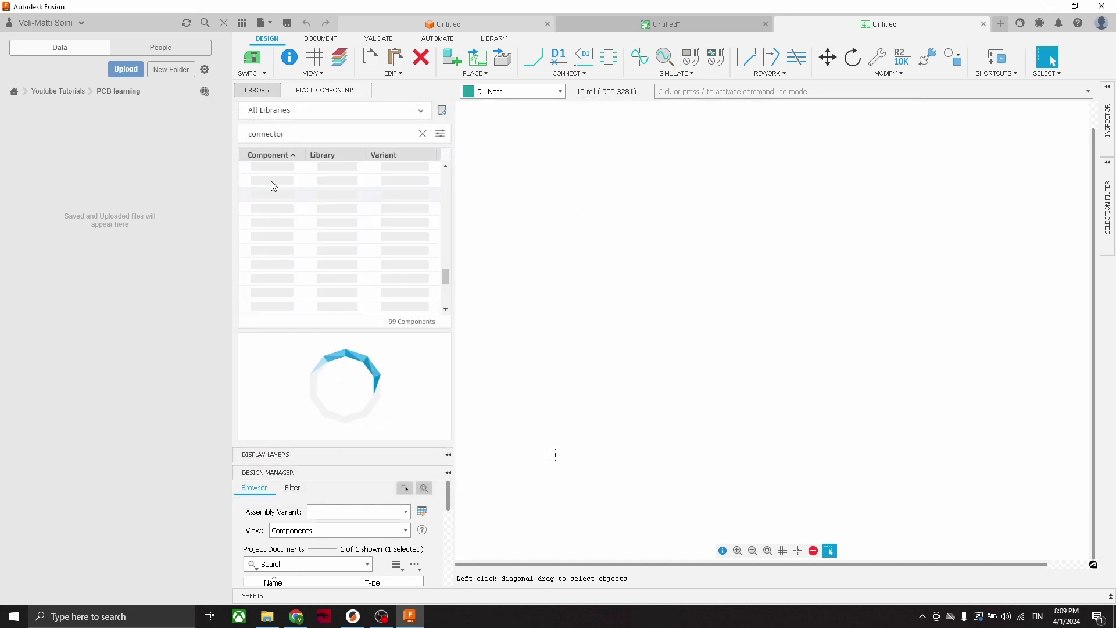
- Place two PINHD-1X2/90 headers in the schematic, one near the origin and one about 2540 mil to its right
left_click(282, 182)
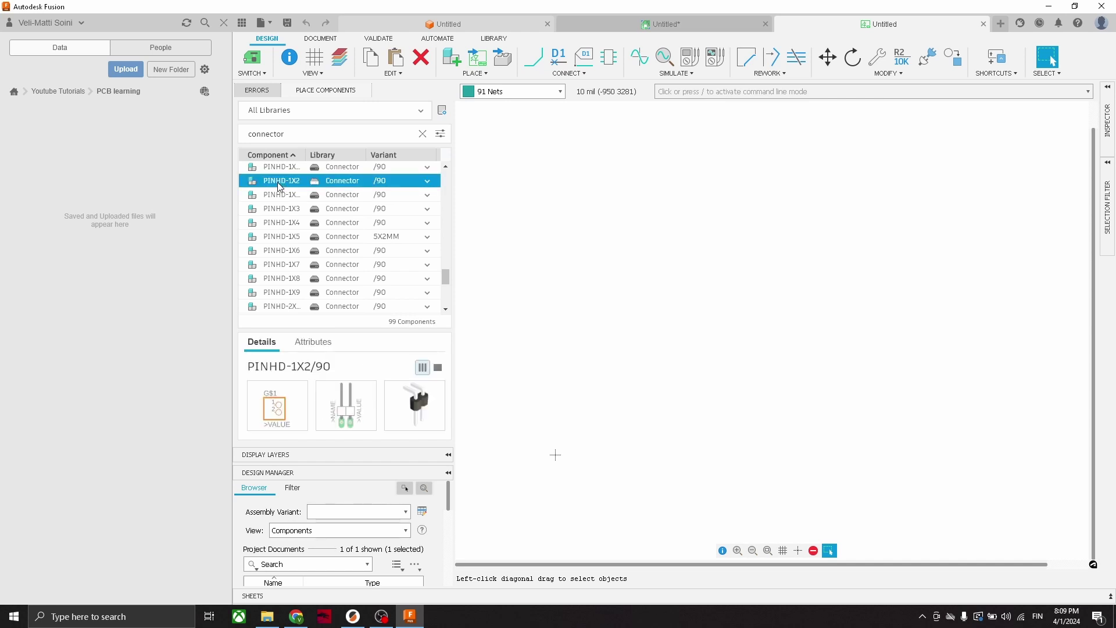
double_click(280, 187)
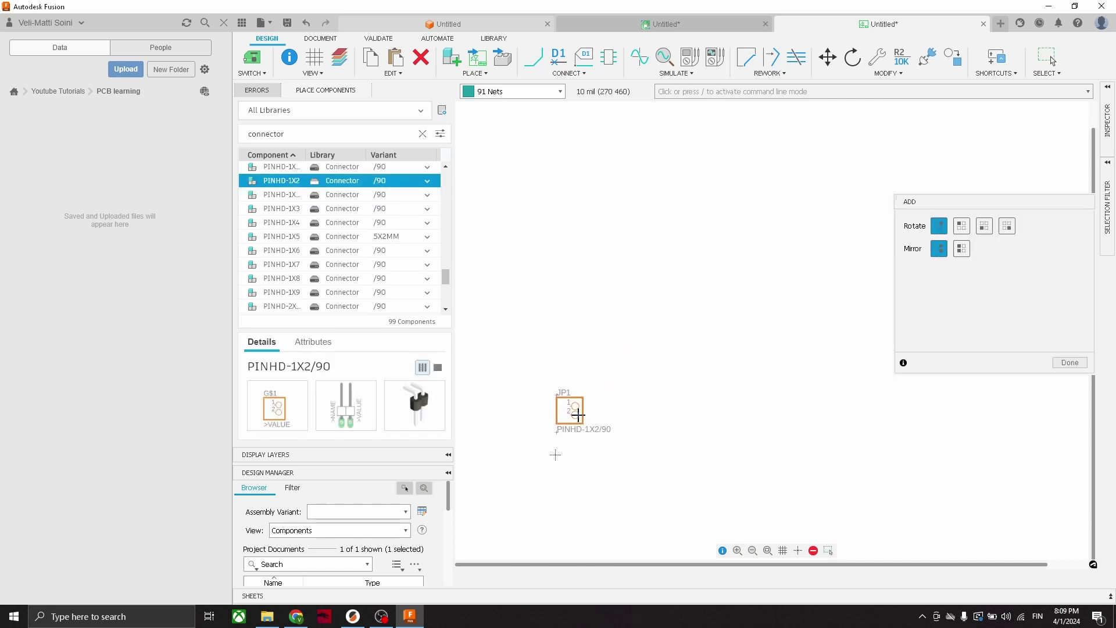
left_click(562, 433)
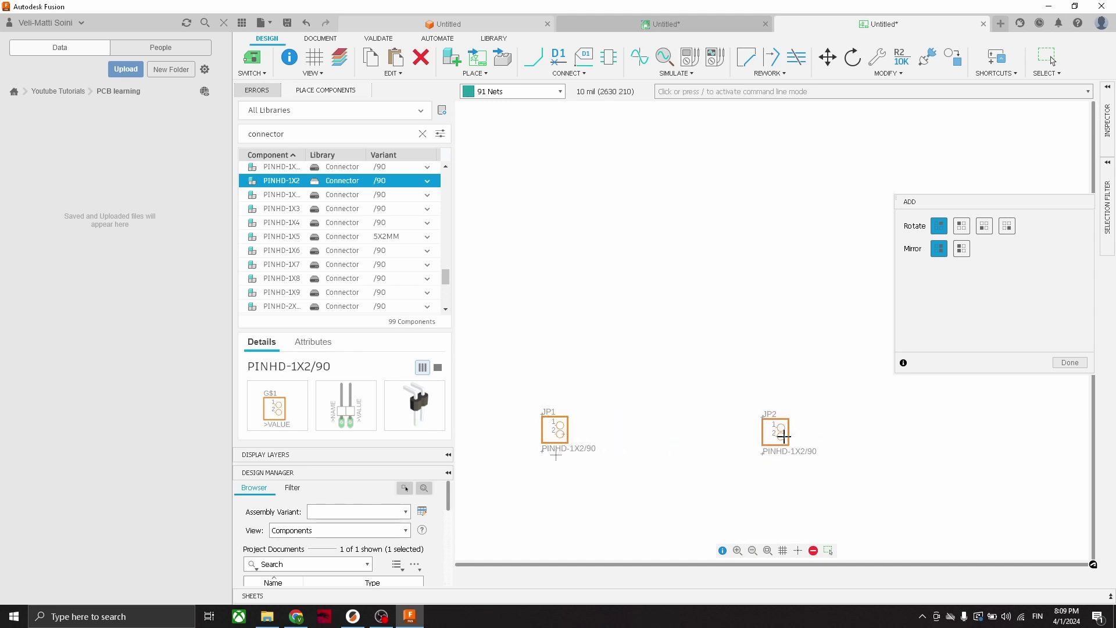
left_click(784, 435)
key("Escape")
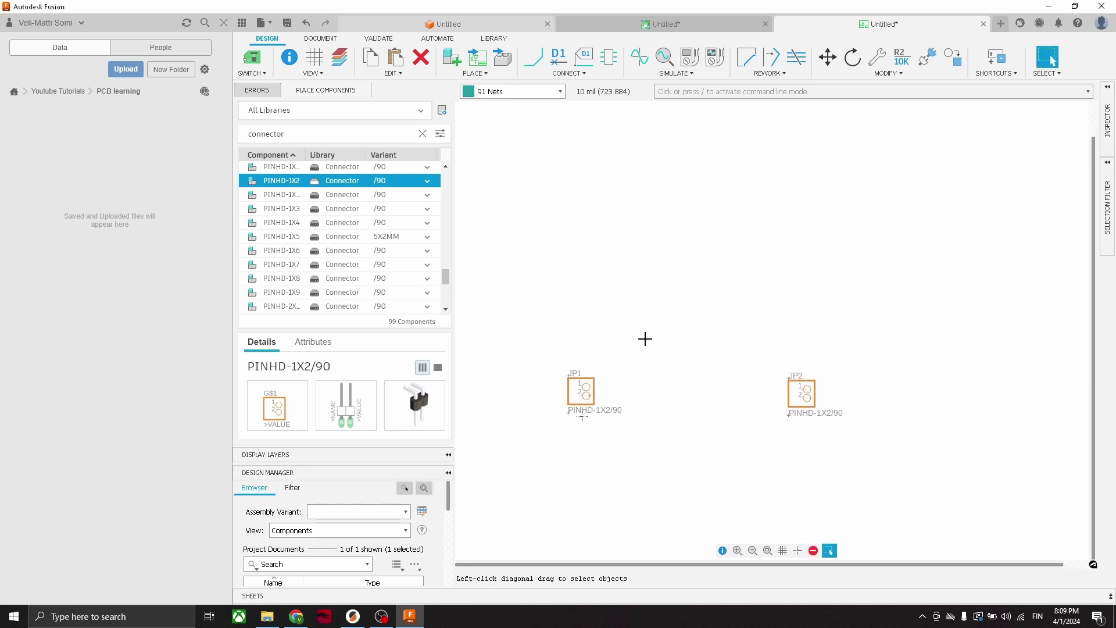
- Rename the header near the origin to INPUT and the other header to OUTPUT
middle_click_drag(645, 338, 646, 338)
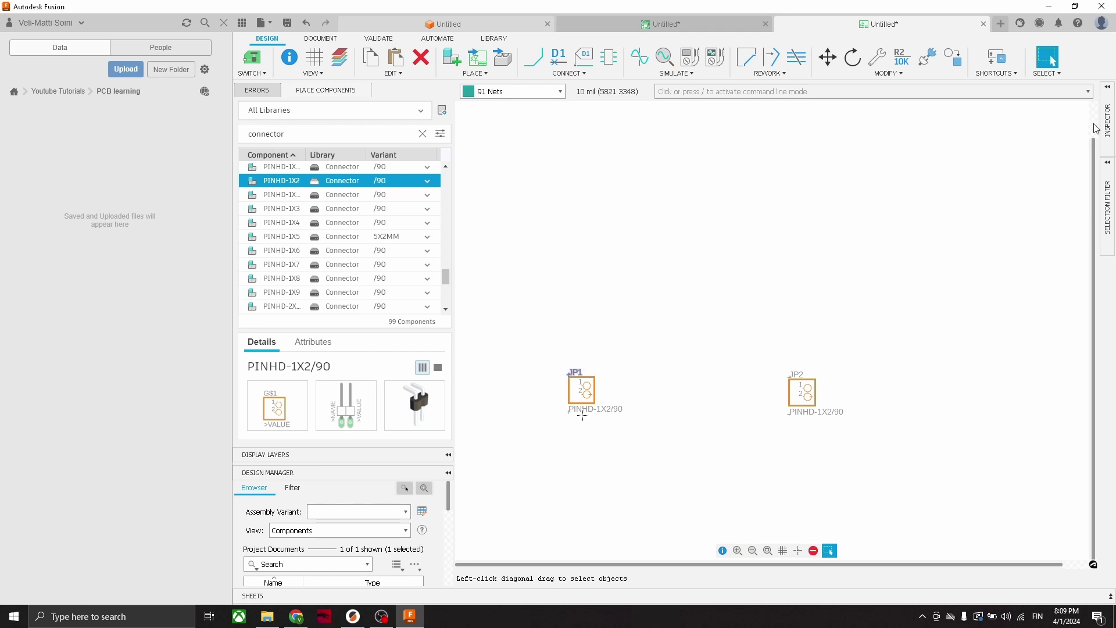
mouse_move(1104, 127)
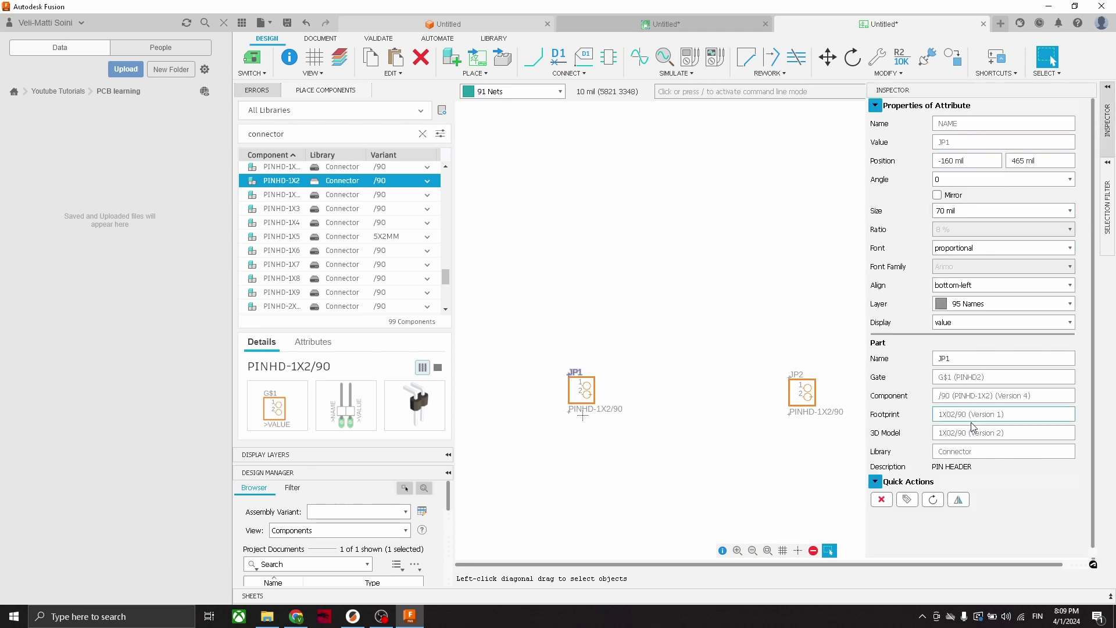
left_click(937, 358)
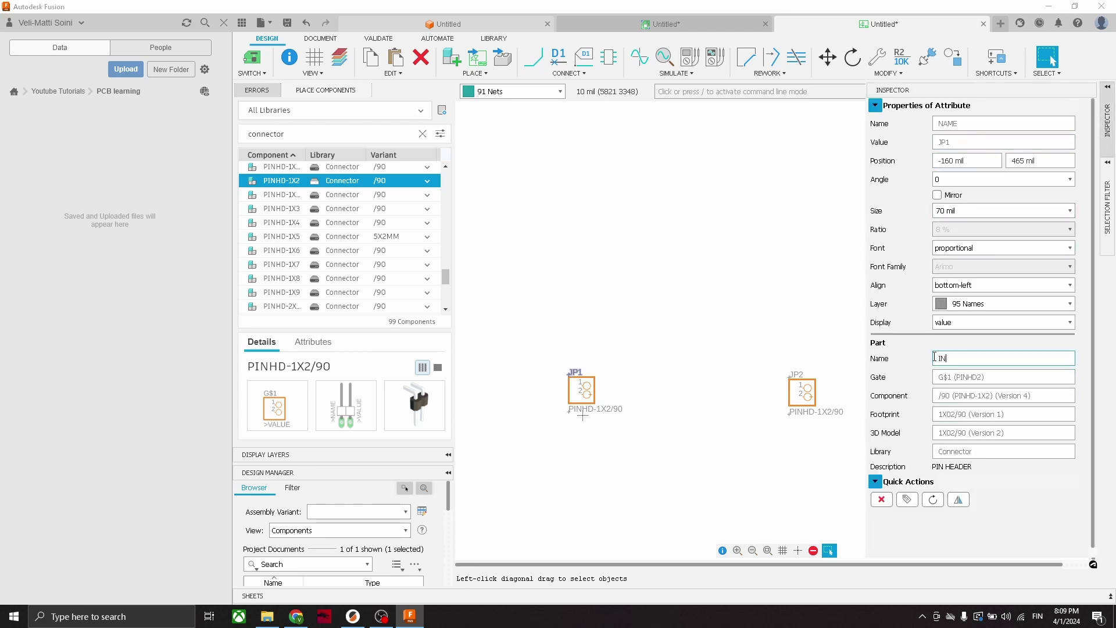
key("Return")
left_click(793, 378)
left_click(998, 358)
key("Return")
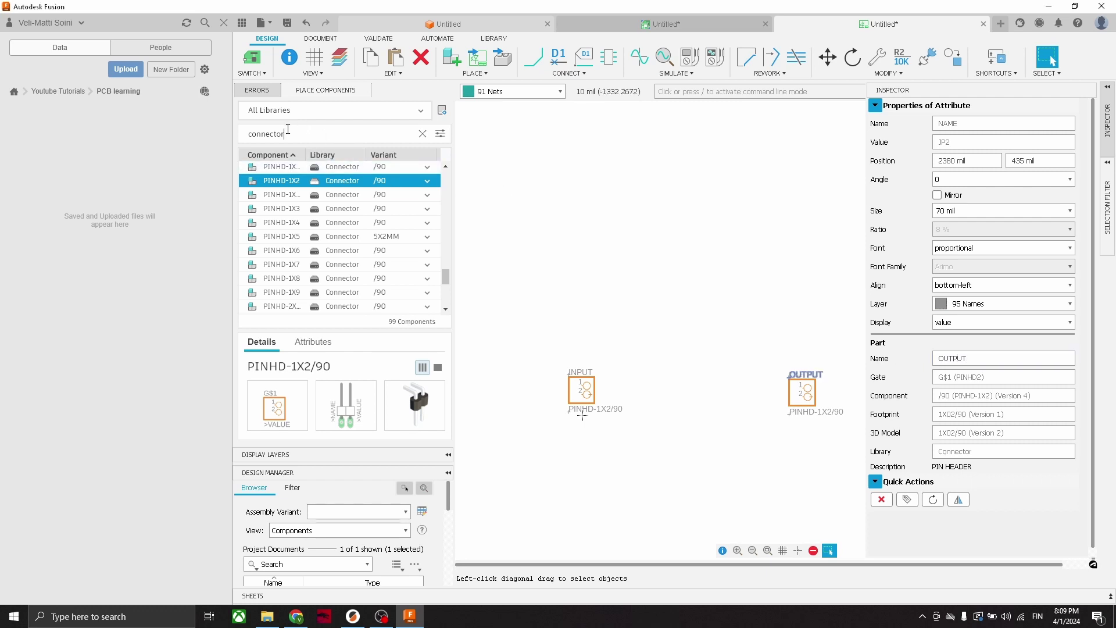
- Search all component libraries for "capacitor" and select the Capacitor library's C component with the CHIP-1210(3225-METRIC) variant
double_click(279, 134)
type("capacitor")
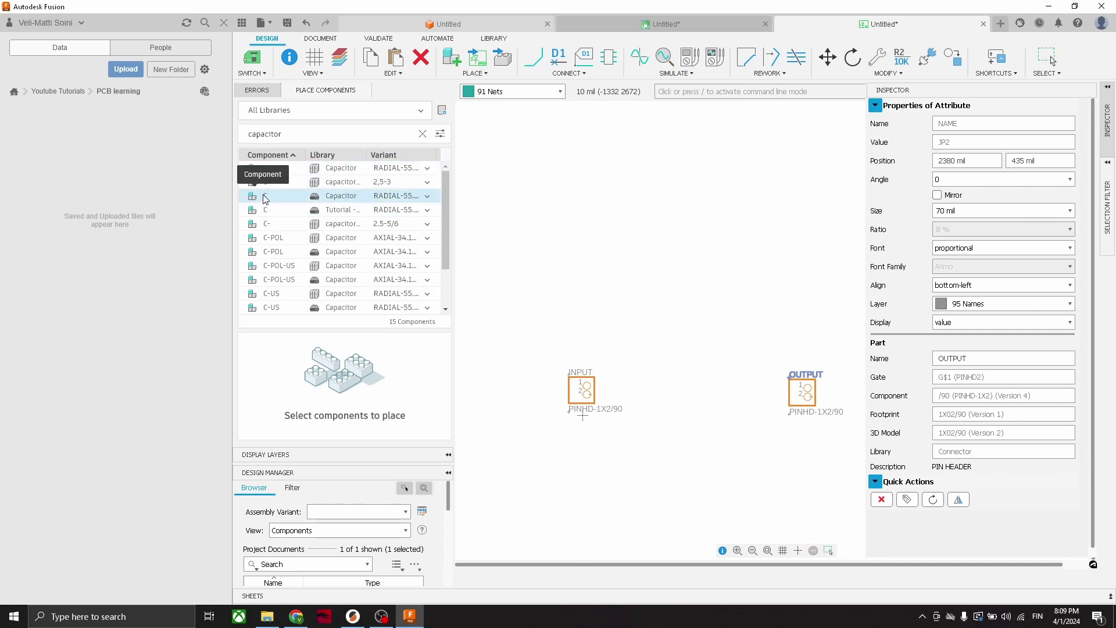
left_click(265, 198)
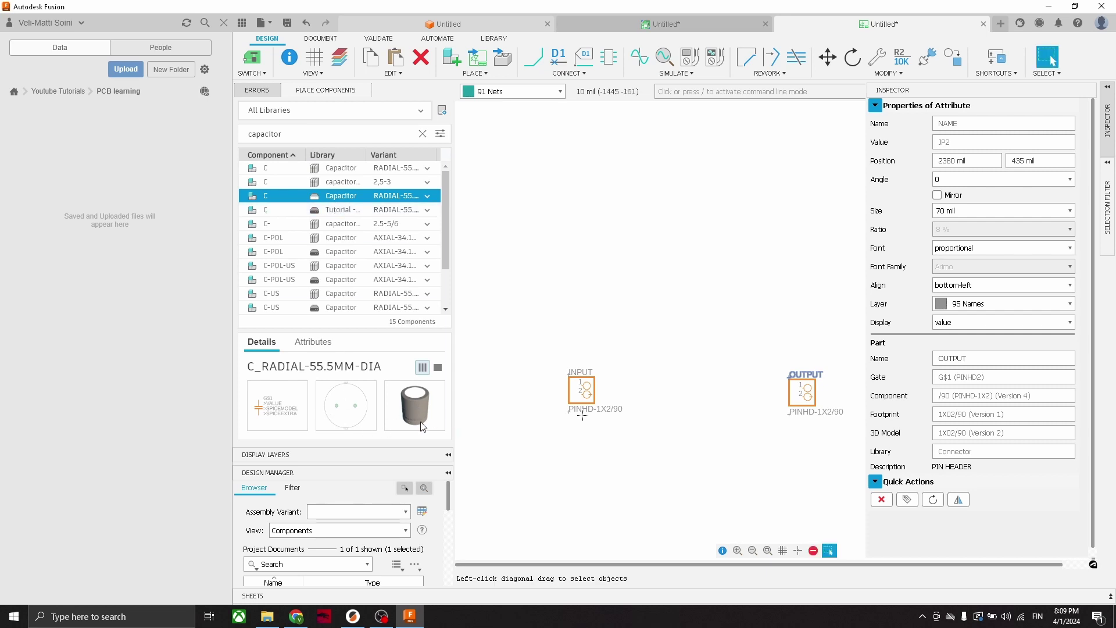
left_click(428, 197)
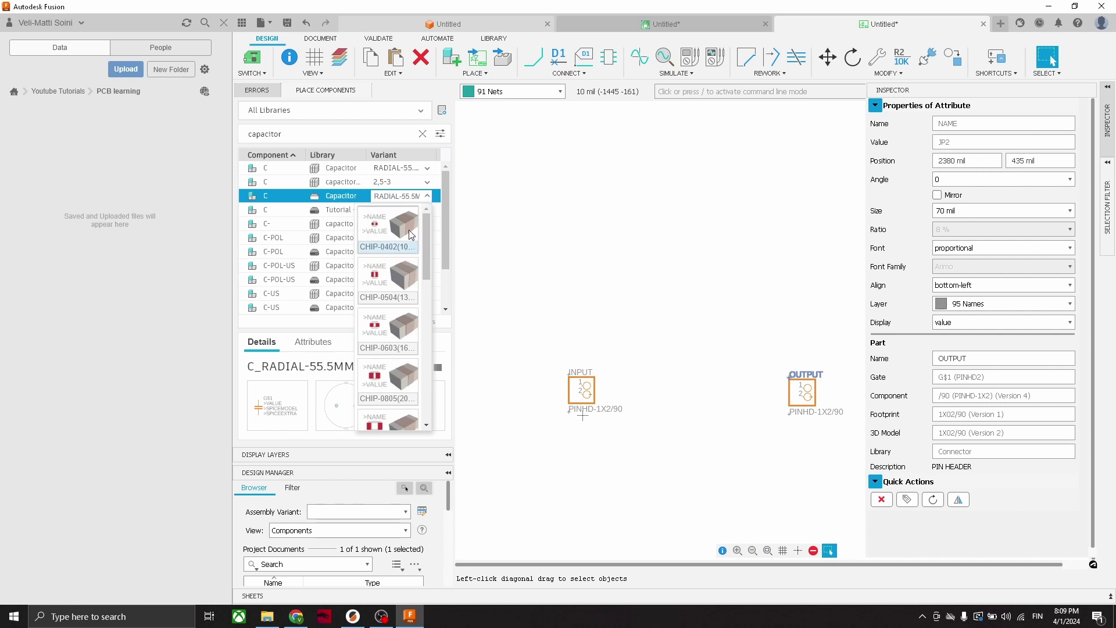
scroll(392, 294, "down", 3)
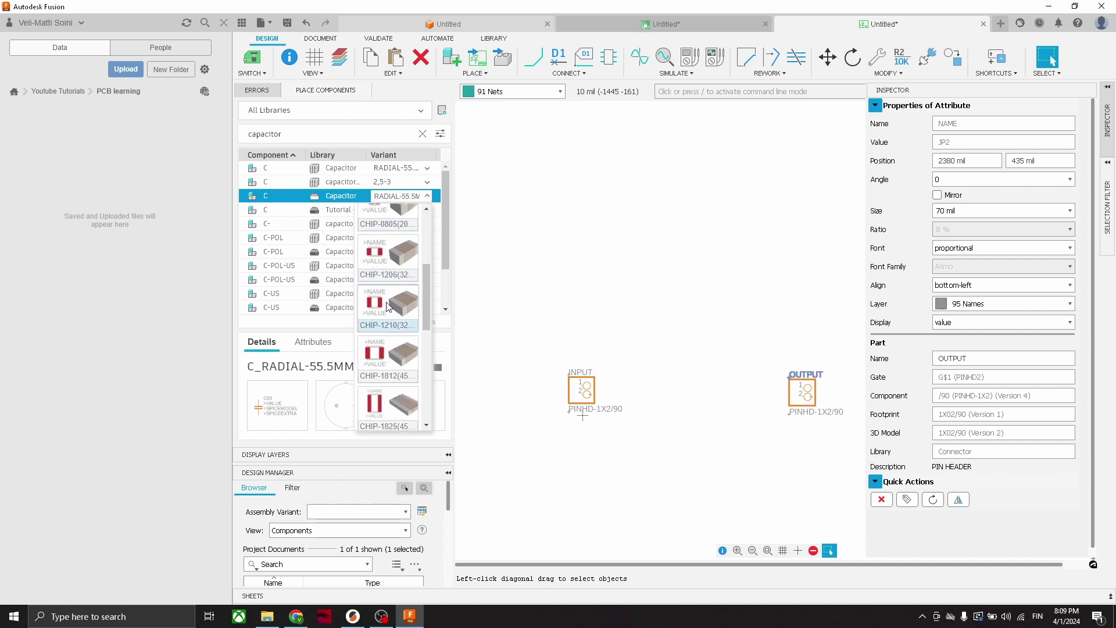
left_click(388, 306)
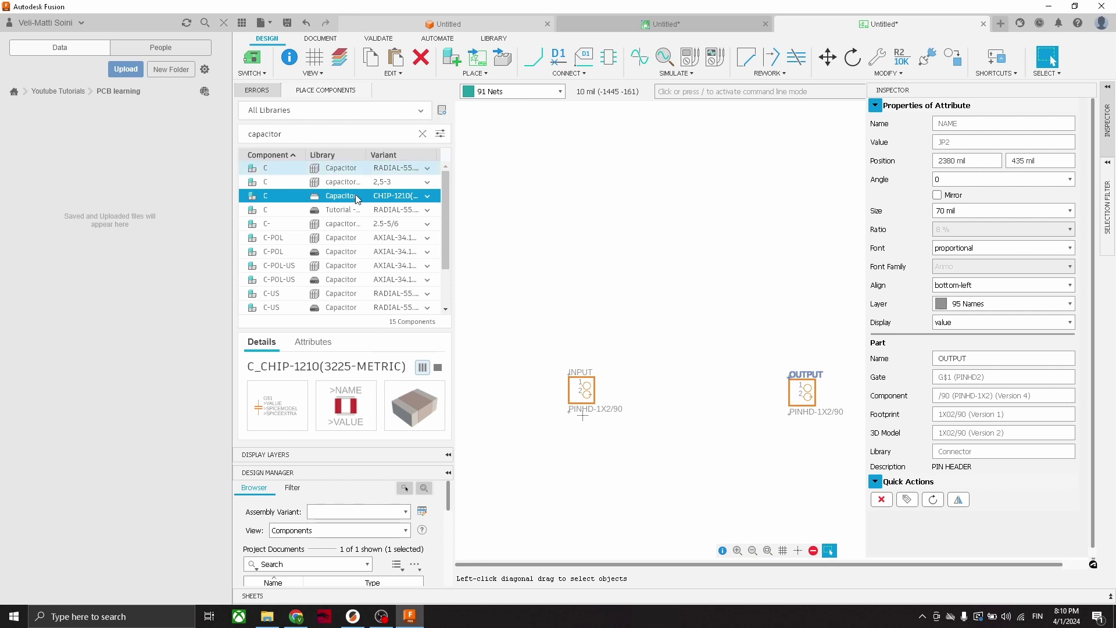
- Place one capacitor to the right of the INPUT header at about (620, 340) mil and set its value to 4.7u
double_click(263, 199)
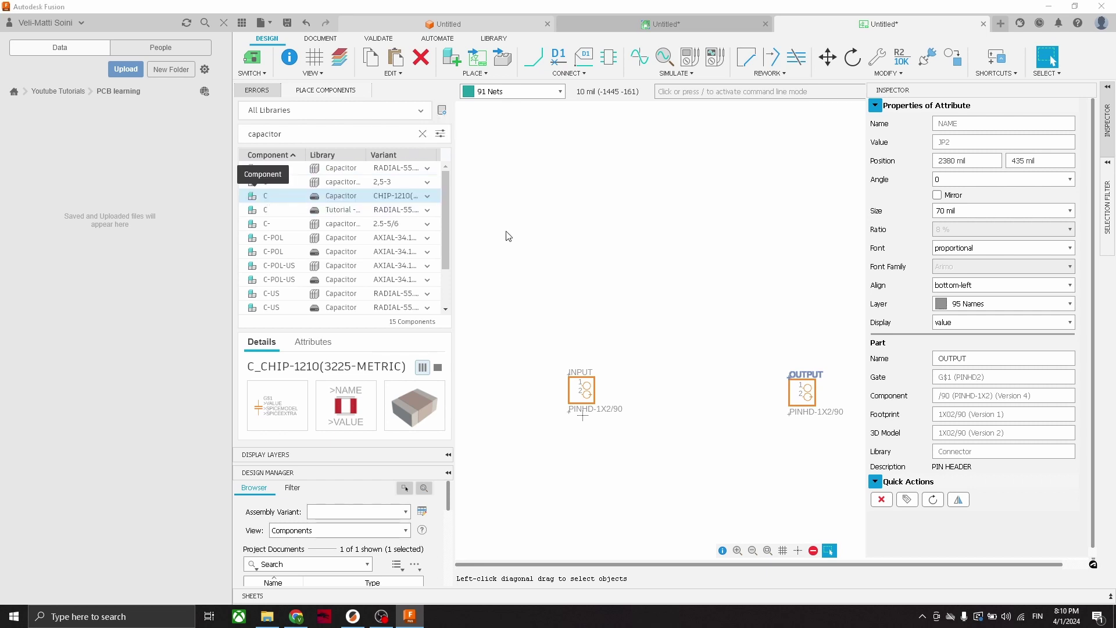
scroll(650, 395, "up", 2)
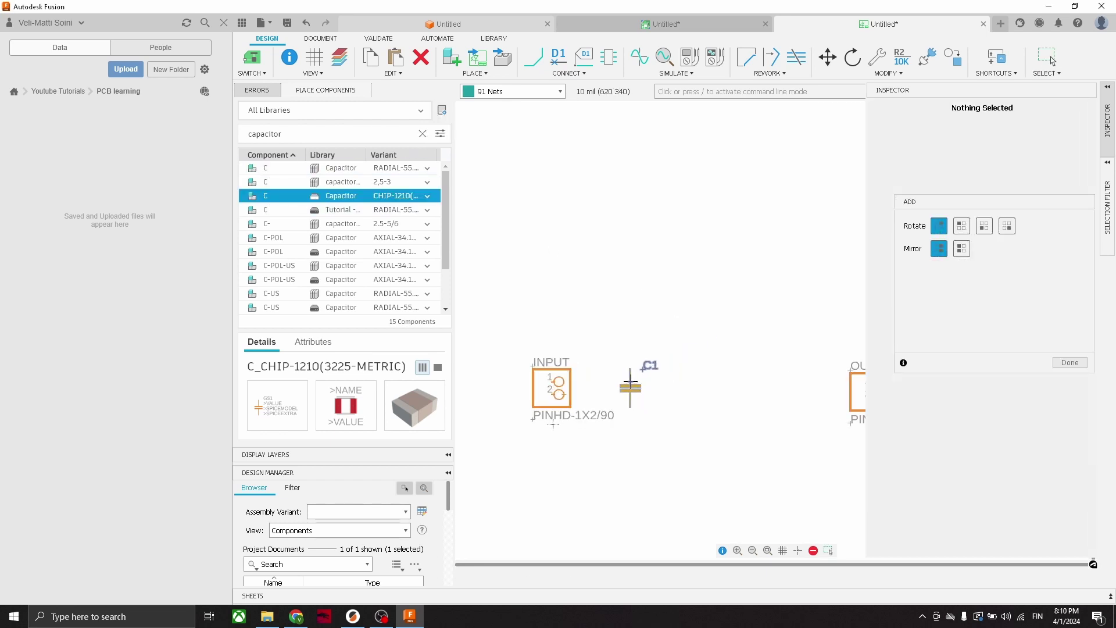
left_click(630, 383)
left_click(1050, 59)
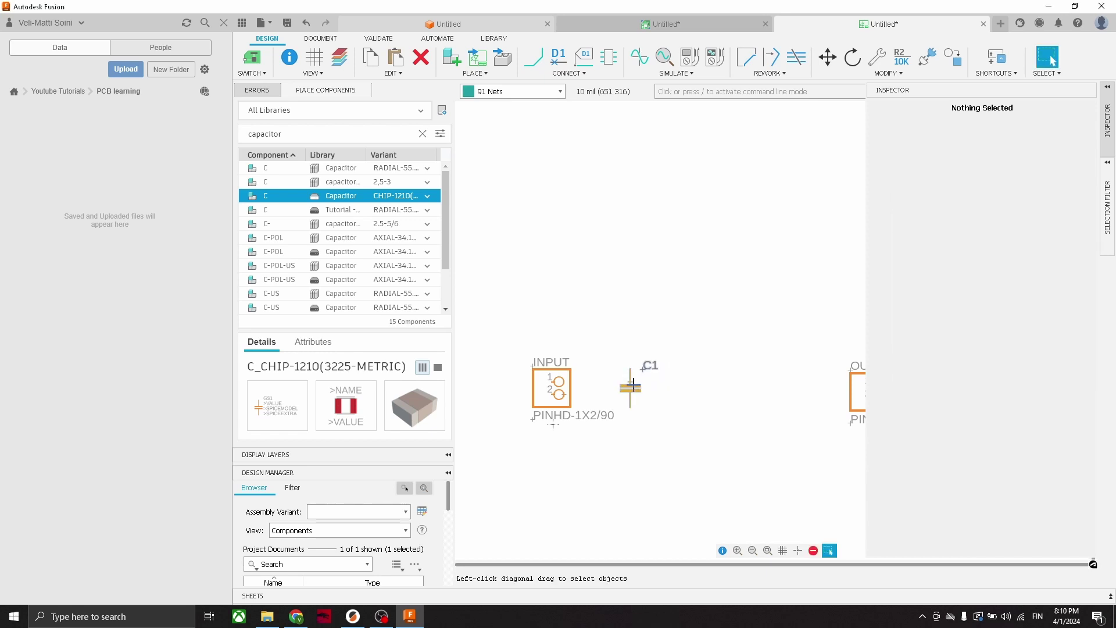
left_click(631, 385)
left_click(953, 286)
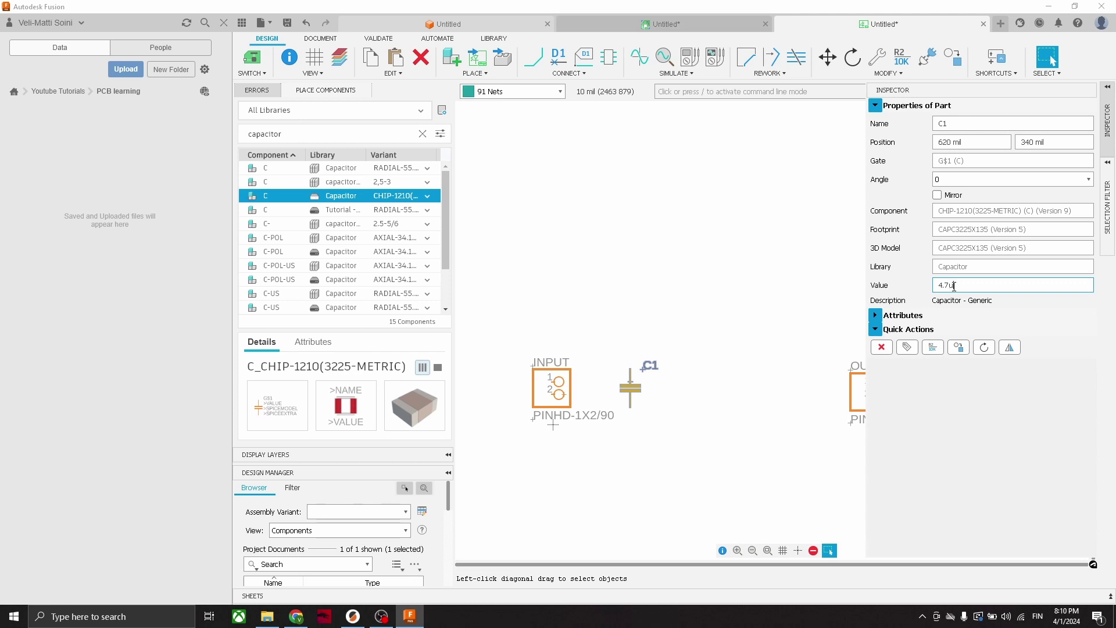
key("Return")
left_click(640, 302)
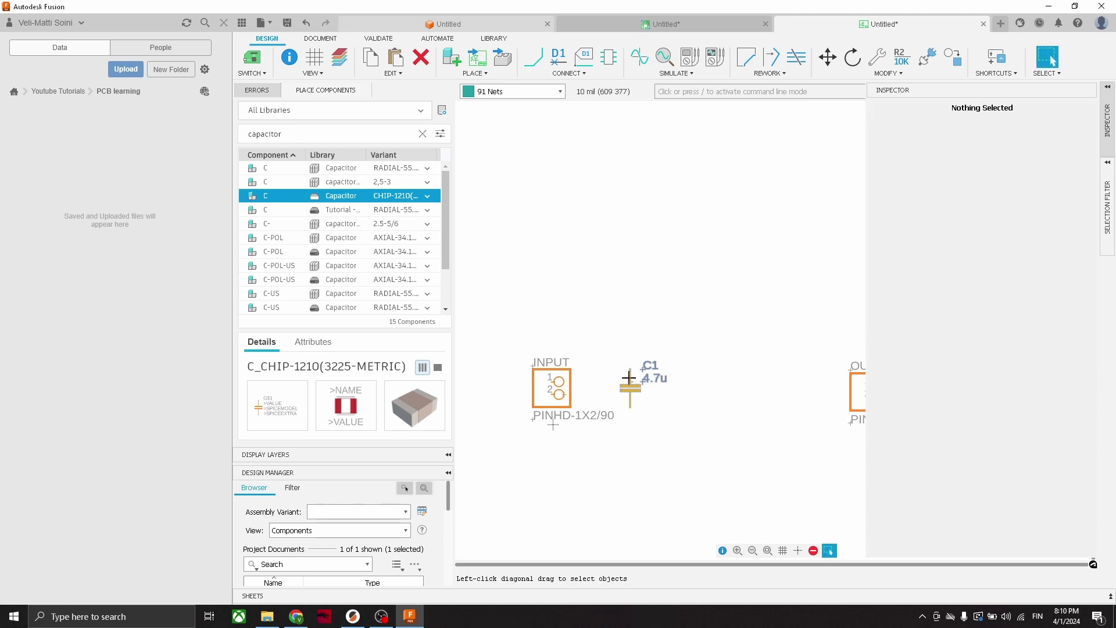
- Copy capacitor C1 and paste two duplicates in a row to its right
left_click(630, 385)
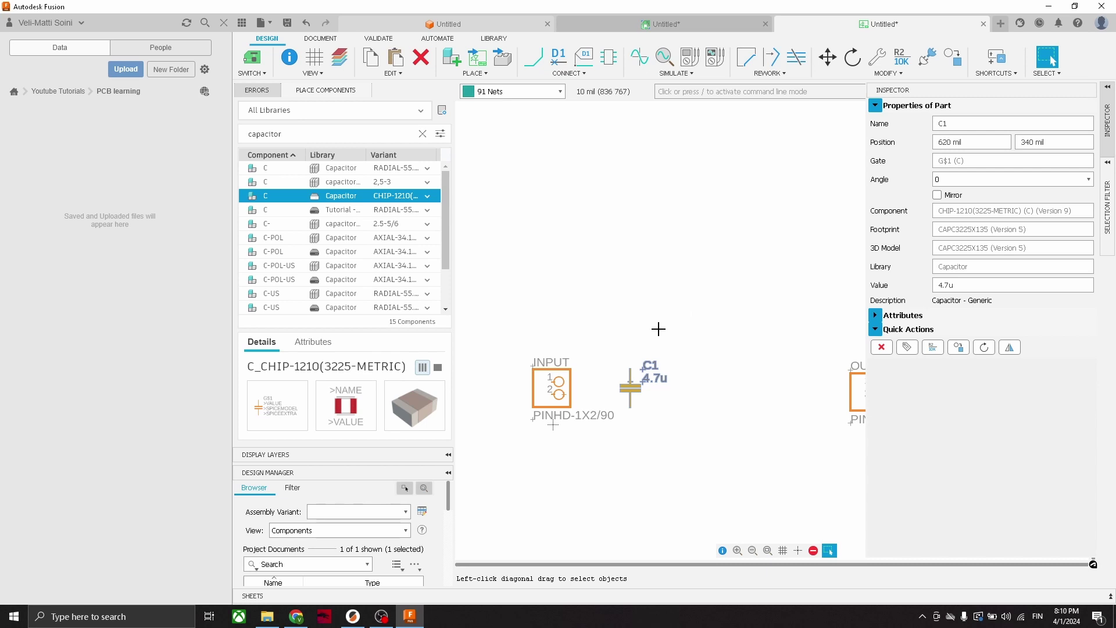
key("ctrl+c")
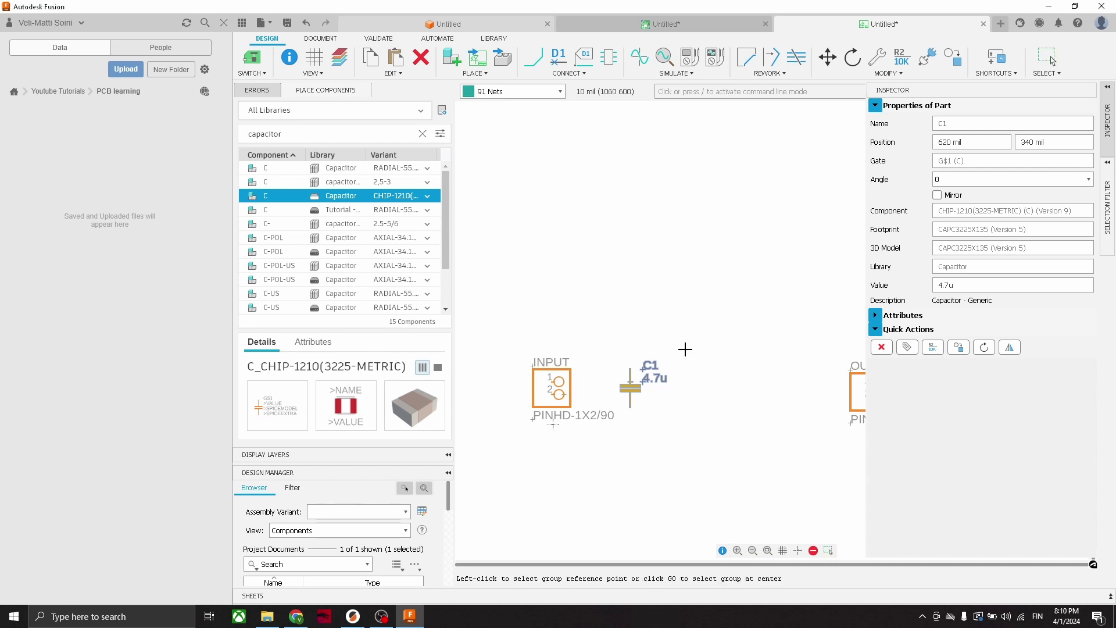
key("ctrl+v")
left_click(676, 388)
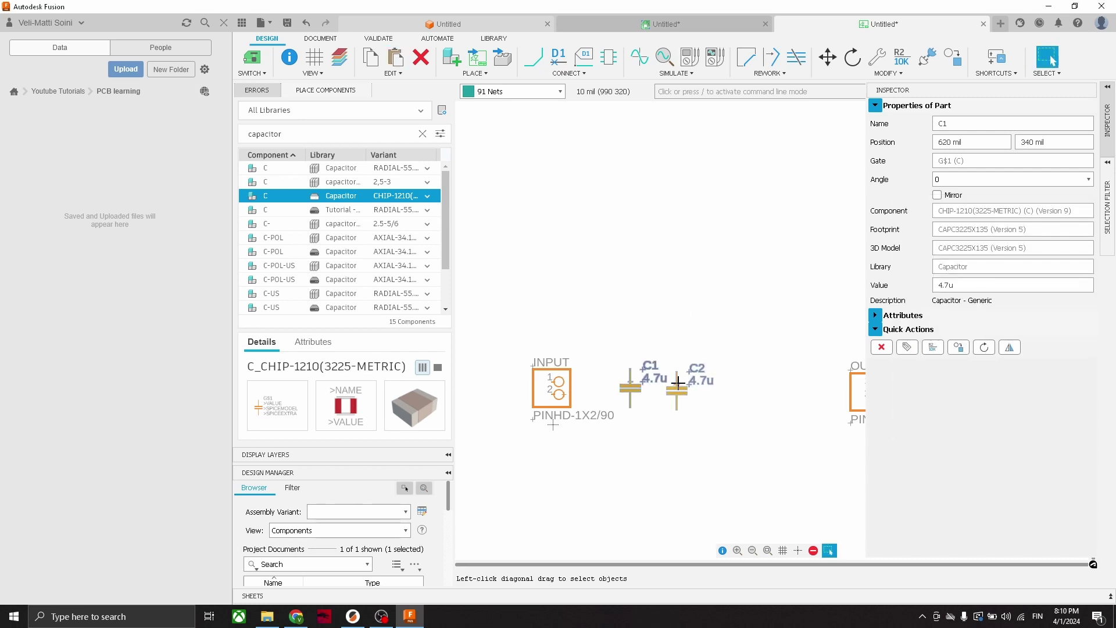
key("ctrl+v")
left_click(728, 388)
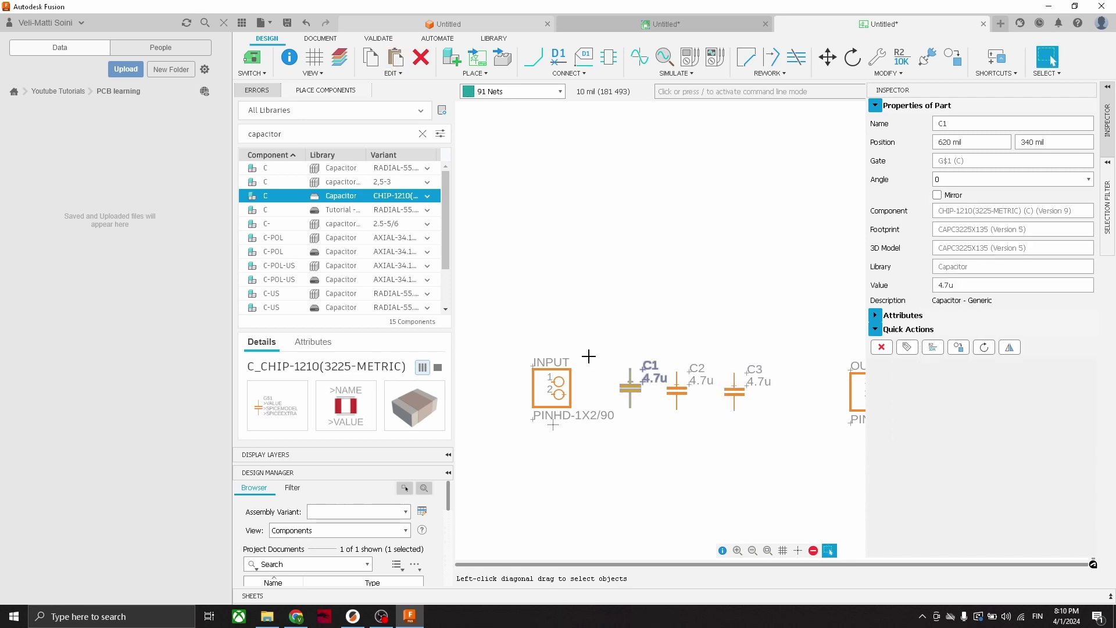
- Move the INPUT header left to about (-130, 220) mil, away from the capacitors
scroll(633, 348, "down", 2)
left_click(625, 349)
left_click_drag(581, 374, 562, 376)
- Search all component libraries for "led" and examine the CHIP-FLAT, CHIP-ROUND and IC_Power entries as candidates
left_click_drag(295, 137, 225, 135)
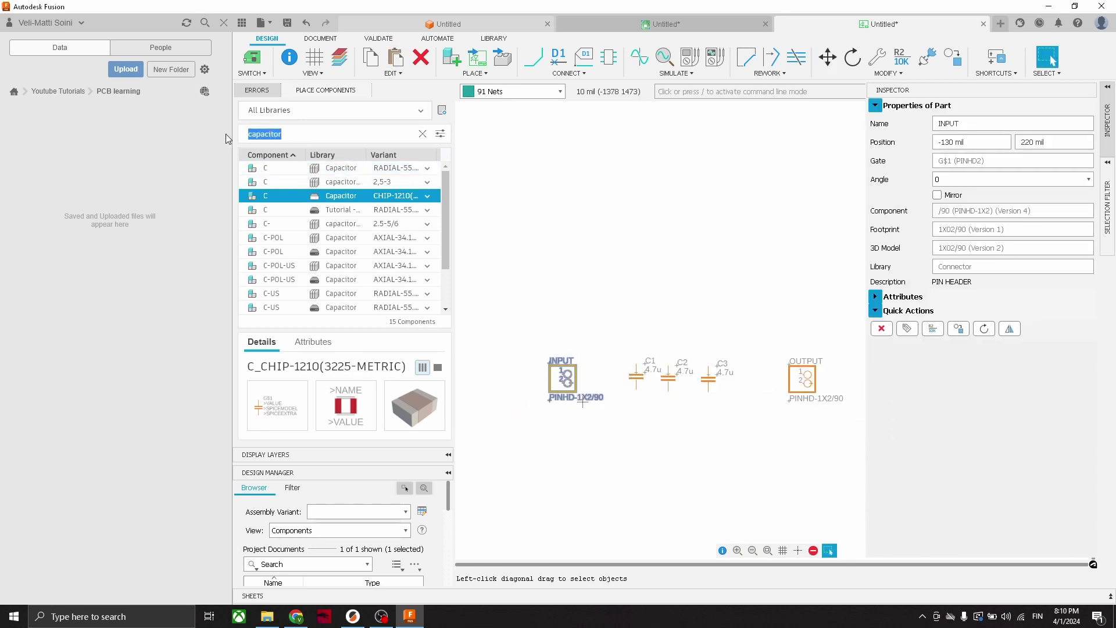
type("led")
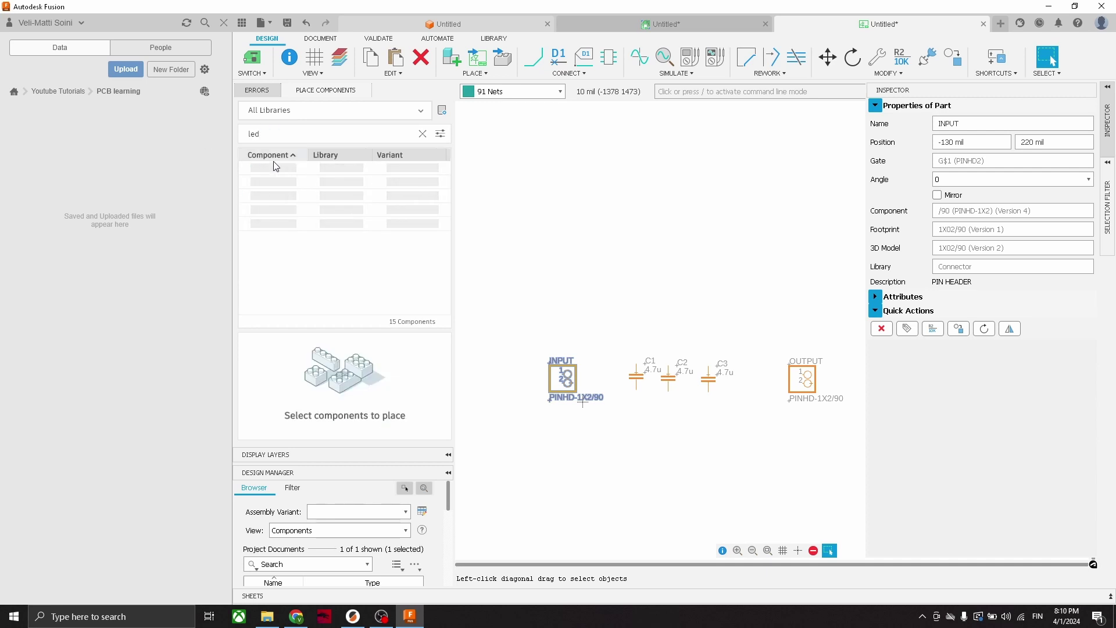
left_click(276, 267)
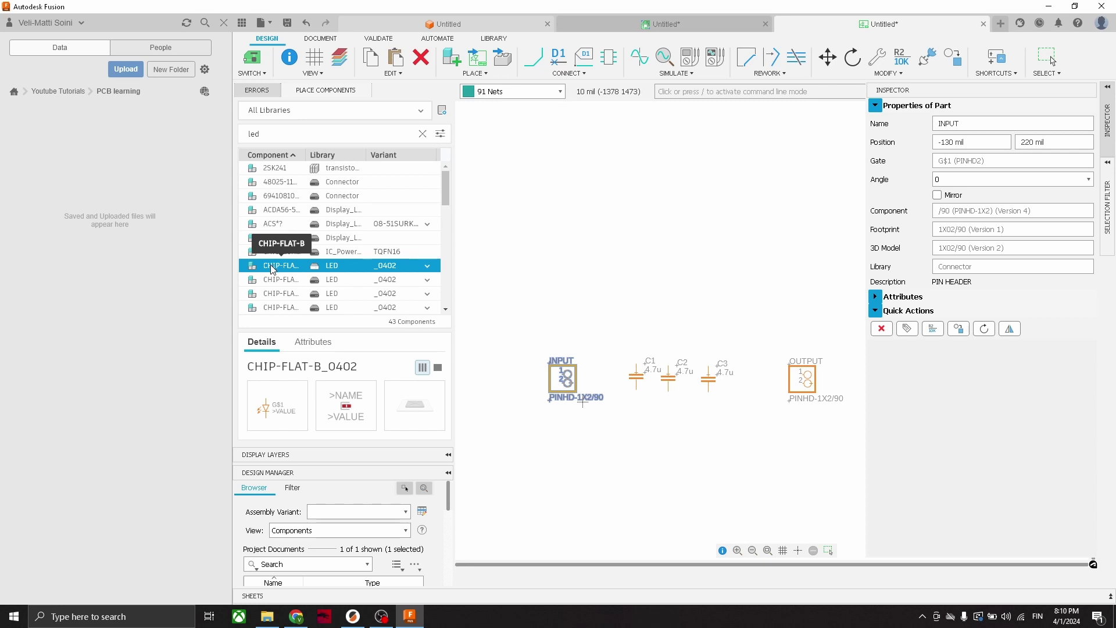
left_click(275, 280)
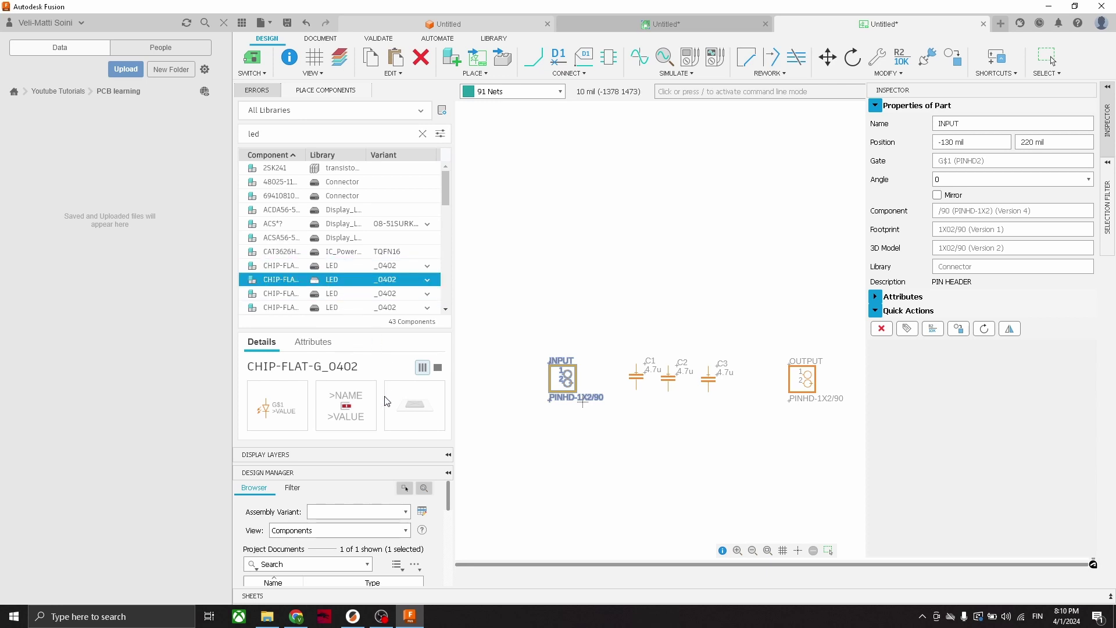
scroll(423, 411, "down", 1)
scroll(284, 267, "down", 2)
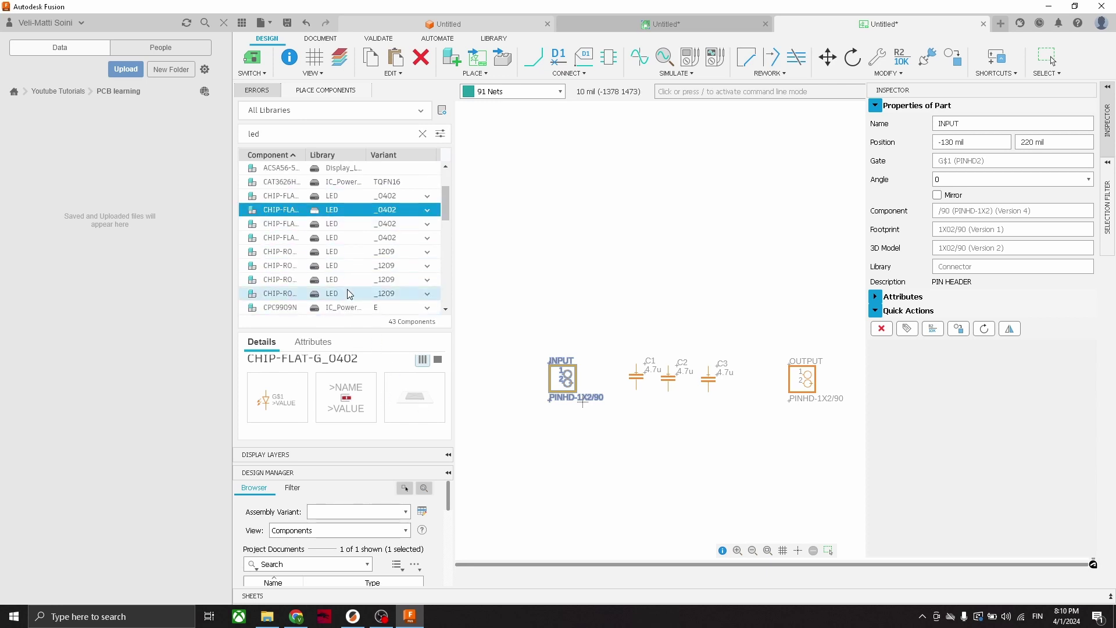
left_click(284, 293)
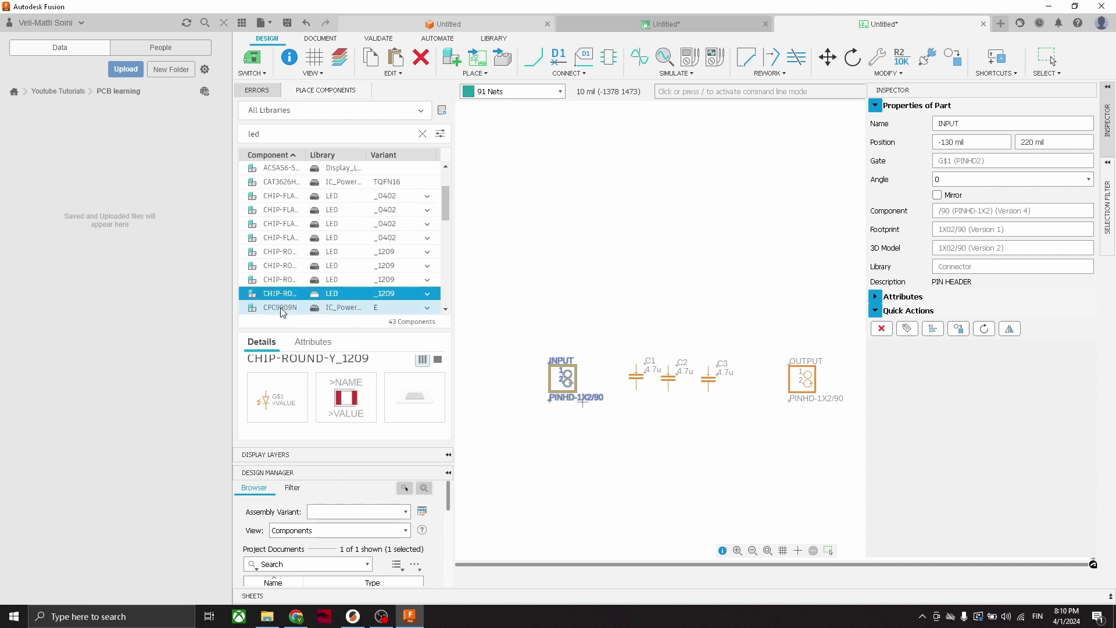
left_click(283, 308)
scroll(294, 293, "down", 3)
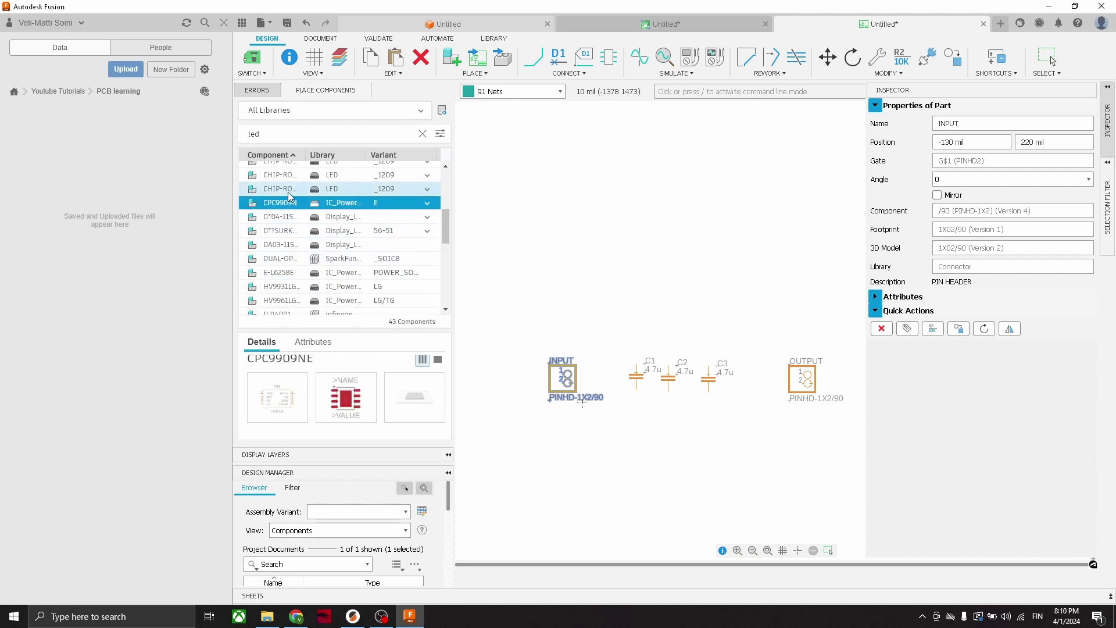
scroll(289, 197, "up", 5)
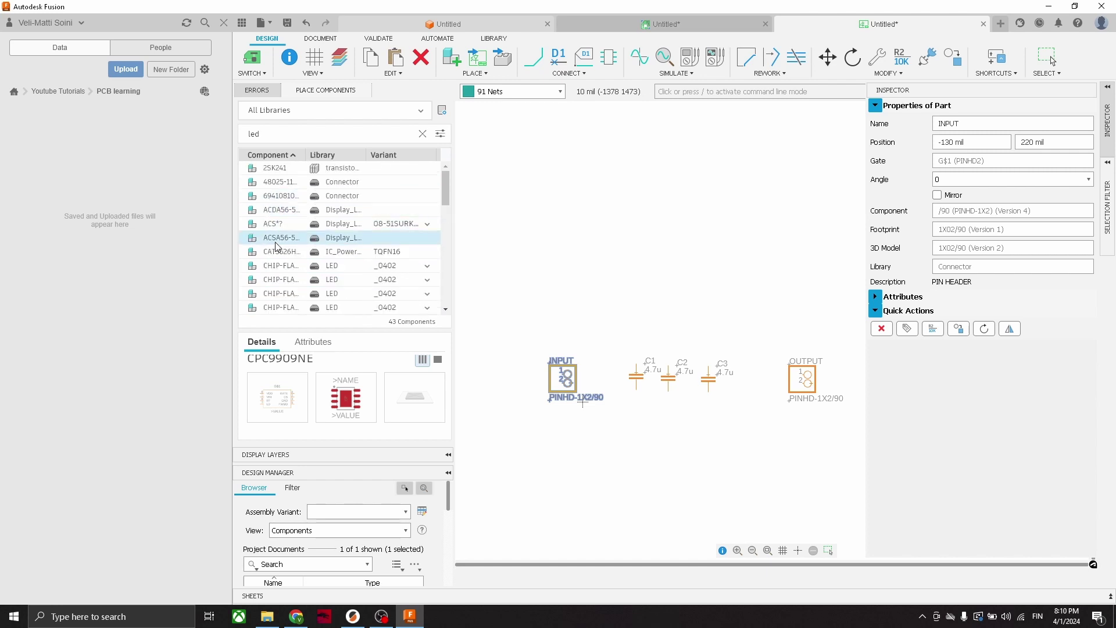
left_click(276, 242)
left_click(278, 251)
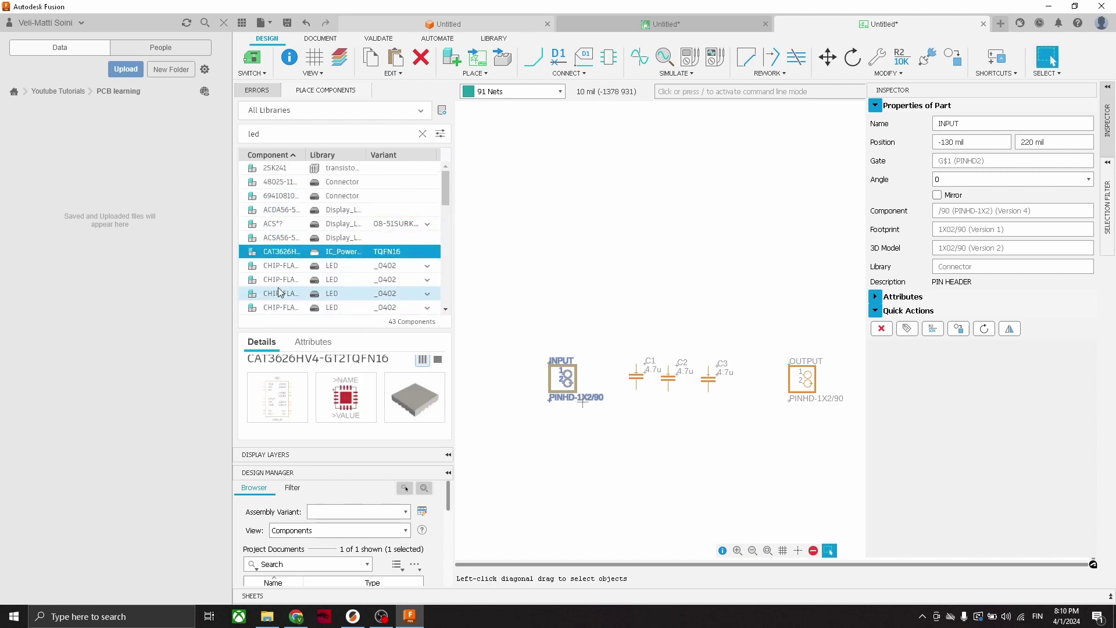
- Select the LED_CHIP component with the RED-3216 variant and place it between the INPUT header and C1 at about (290, 320) mil
scroll(279, 292, "down", 1)
left_click(279, 272)
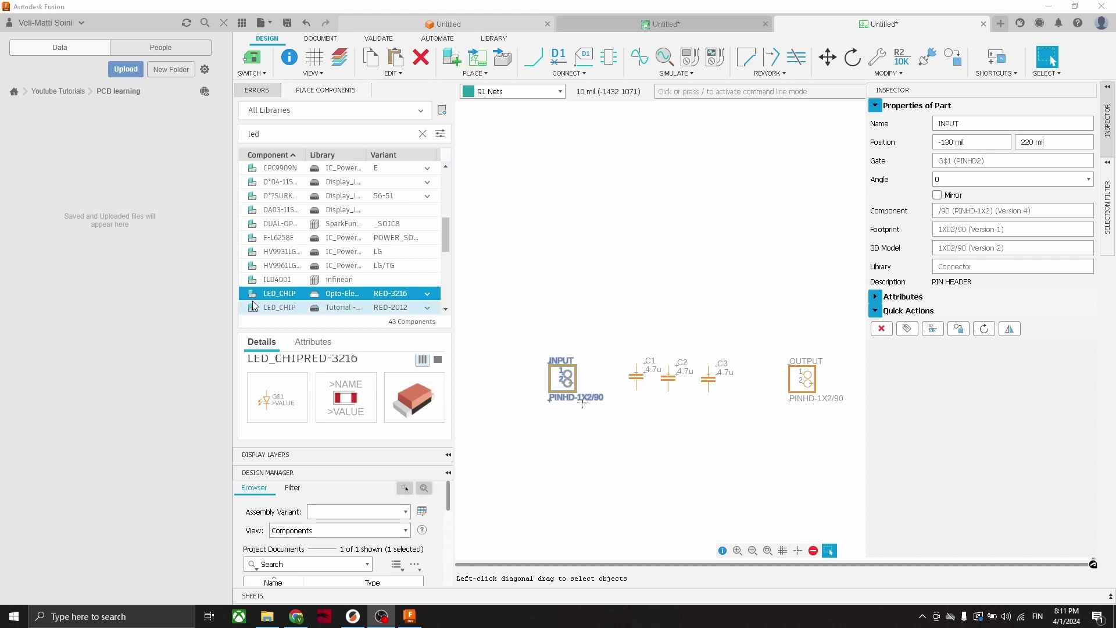
double_click(273, 293)
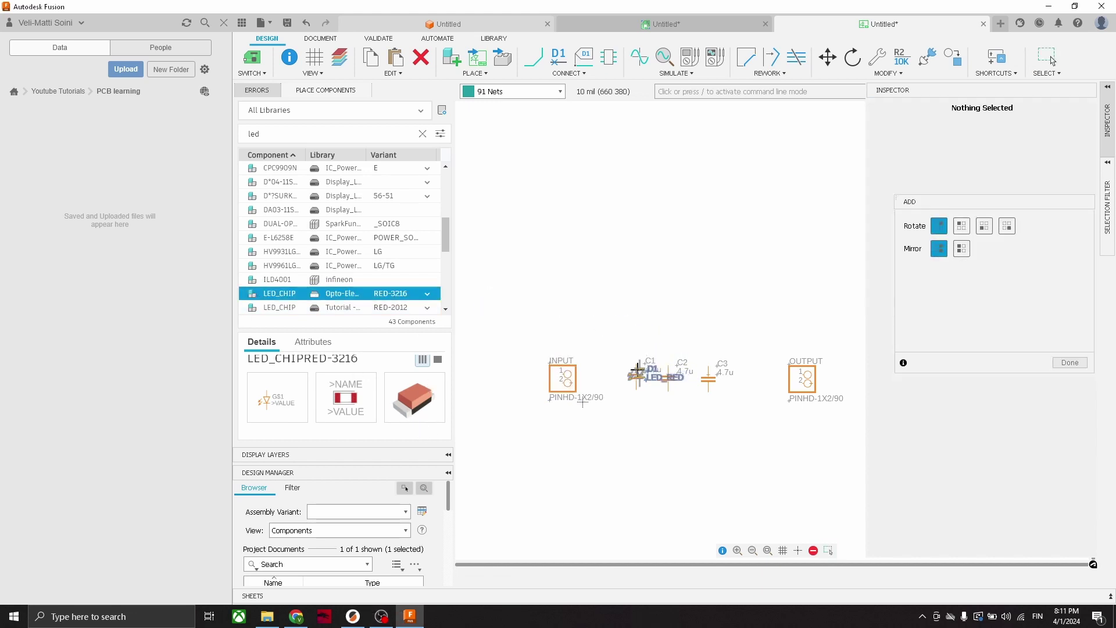
scroll(605, 374, "up", 3)
left_click(605, 375)
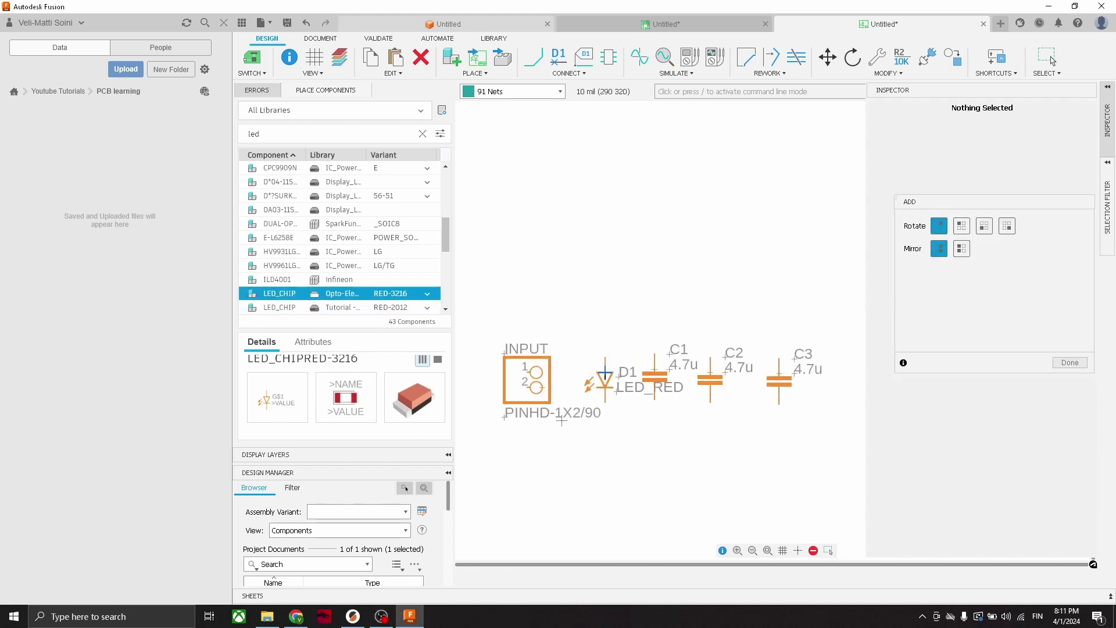
- Search the libraries for "diode" and place one 1N4148WS from the Diodes library above the LED at about (180, 860) mil
scroll(612, 369, "down", 3)
type("diode")
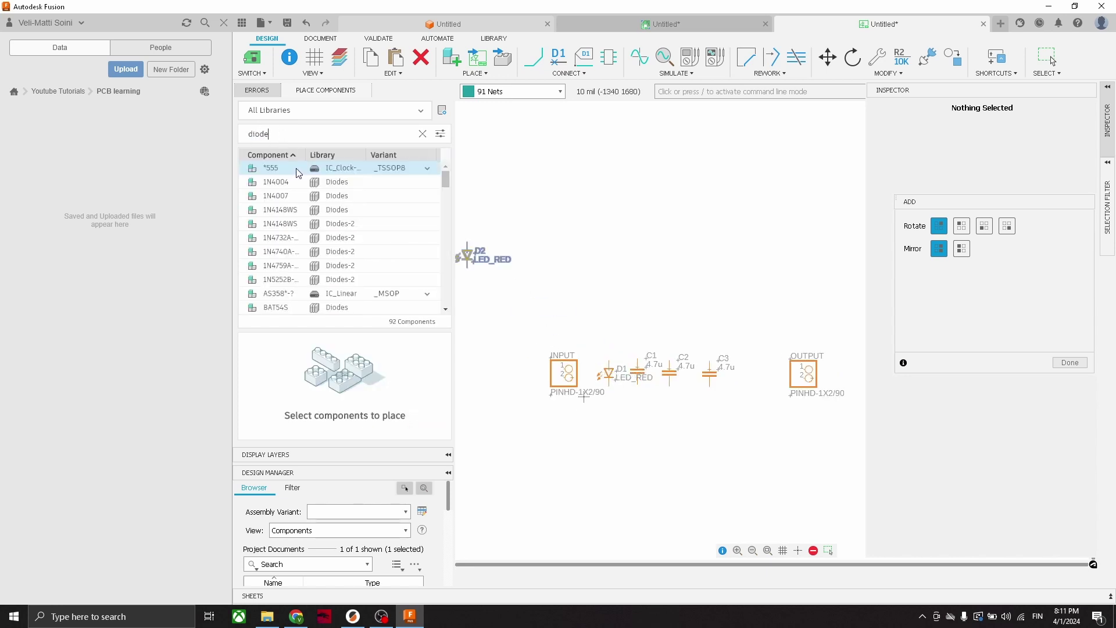
left_click(279, 210)
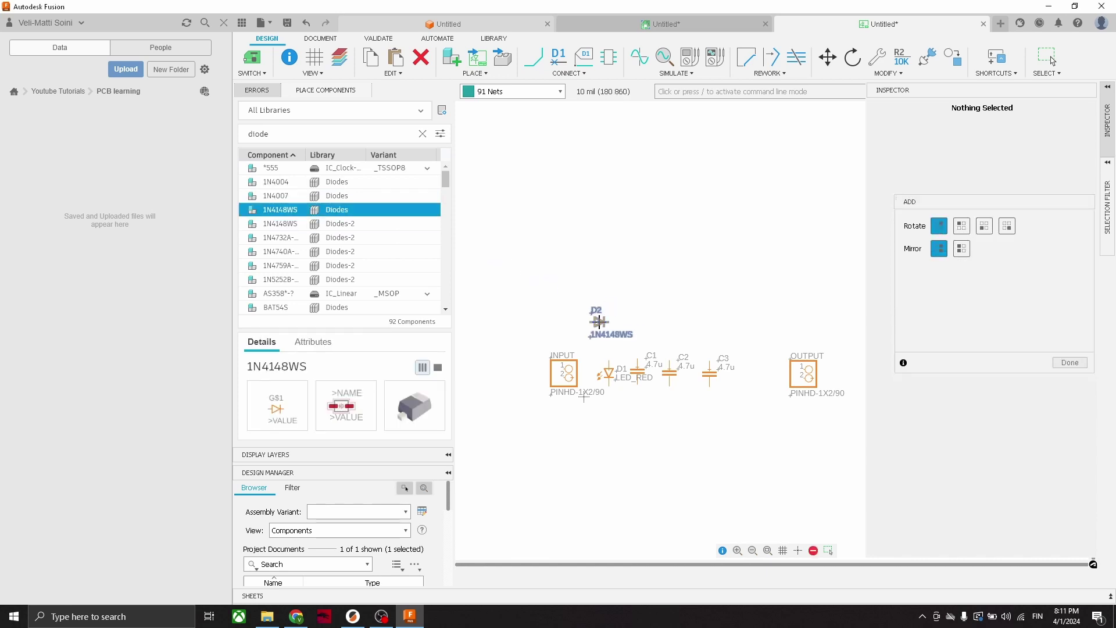
left_click(598, 321)
key("Escape")
- Move the INPUT header left to about (-540, 270) mil and move the 1N4148WS diode between the header and the LED
left_click_drag(576, 377, 542, 371)
left_click_drag(598, 322, 571, 347)
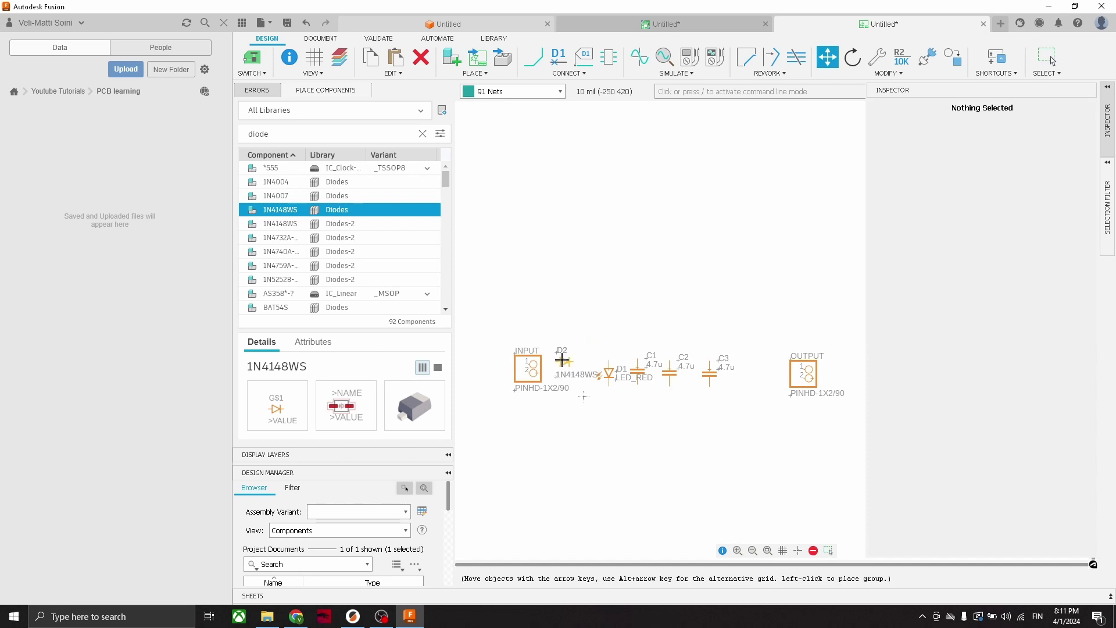
left_click(567, 359)
key("Escape")
scroll(680, 405, "up", 1)
key("Escape")
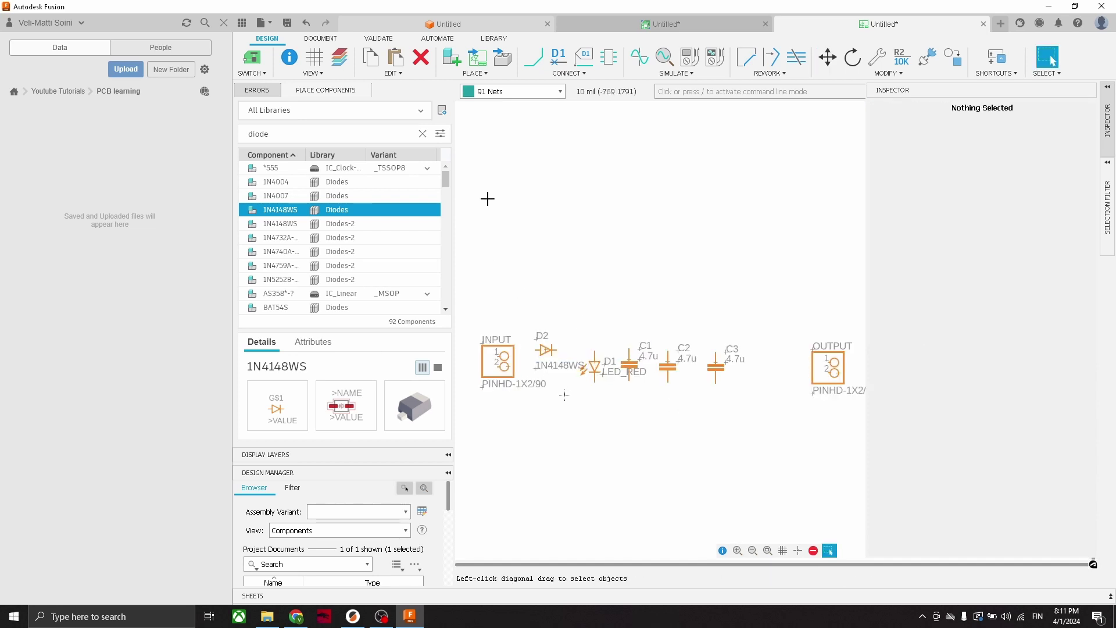
left_click(534, 62)
scroll(544, 378, "up", 1)
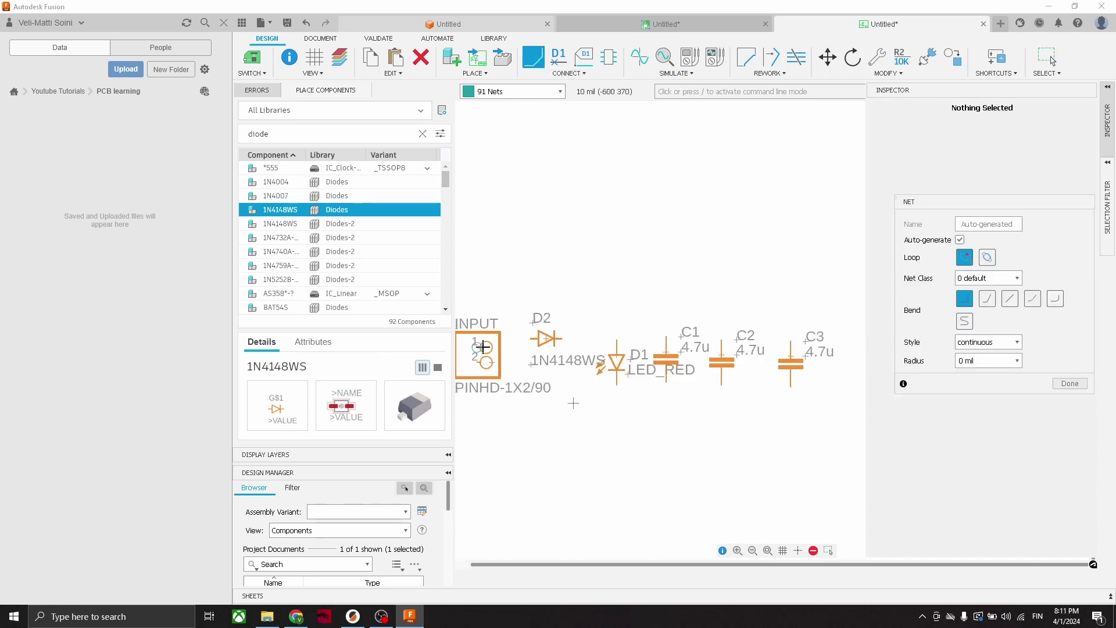
scroll(483, 347, "down", 1)
key("Escape")
- Mirror the INPUT header so its pin circles face away from the diode
right_click(494, 355)
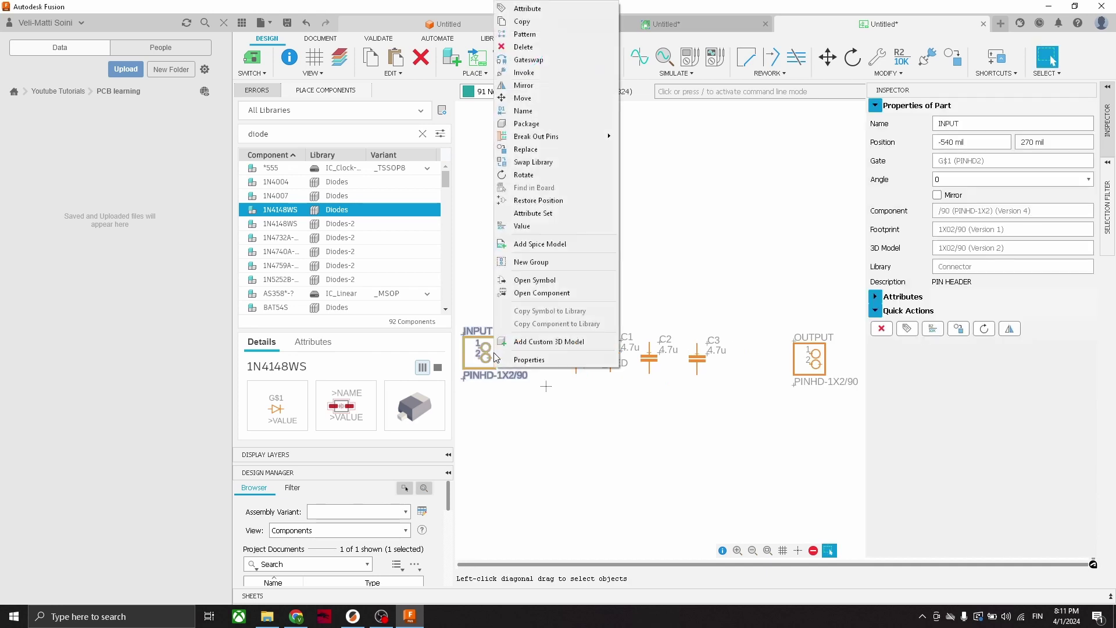
left_click(535, 98)
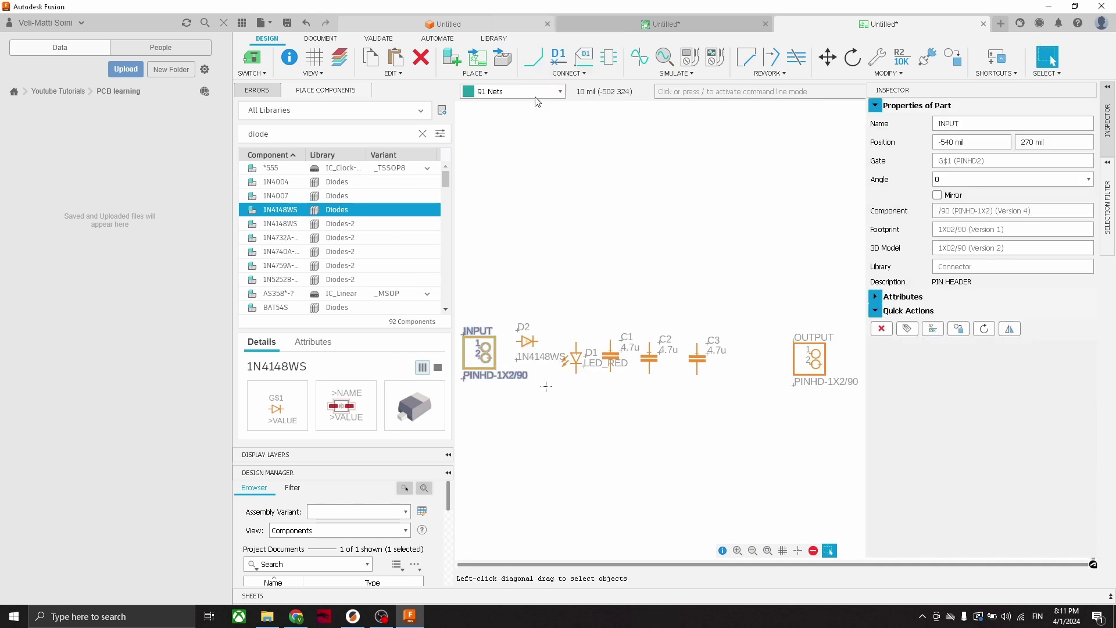
left_click(476, 352)
scroll(508, 337, "up", 3)
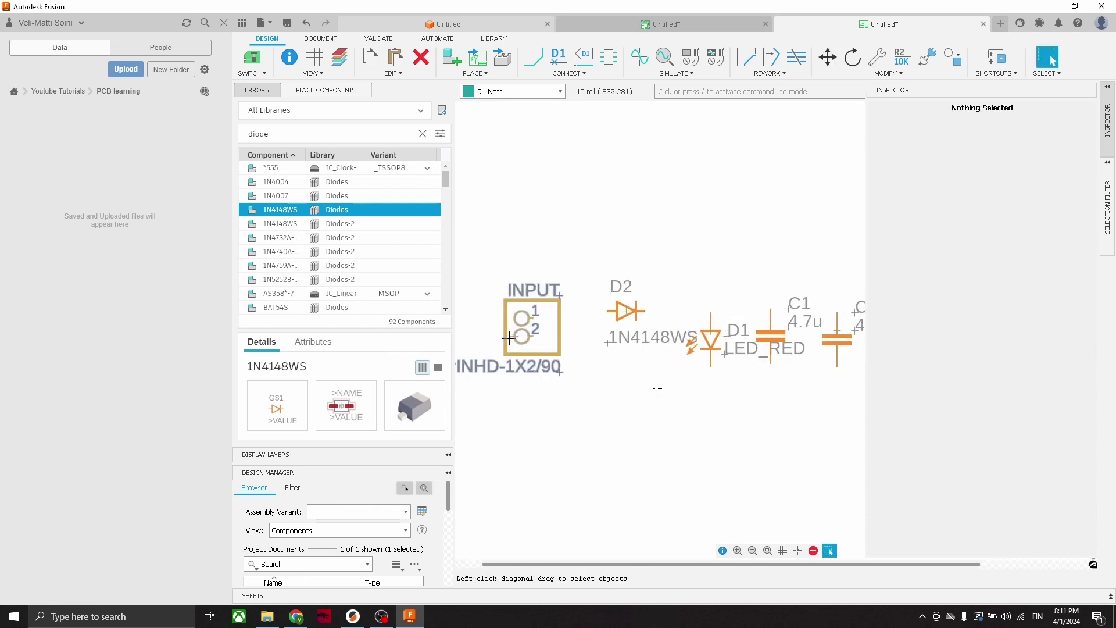
- Draw a net from pin 1 of the INPUT header to the anode of the 1N4148WS diode D2
key("n")
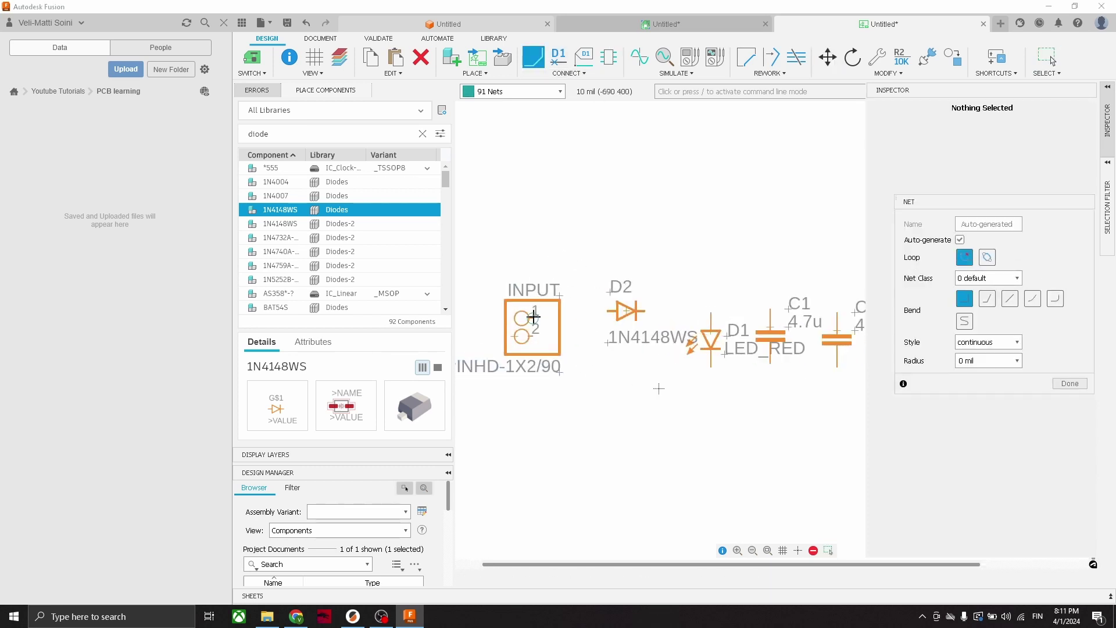
left_click(534, 318)
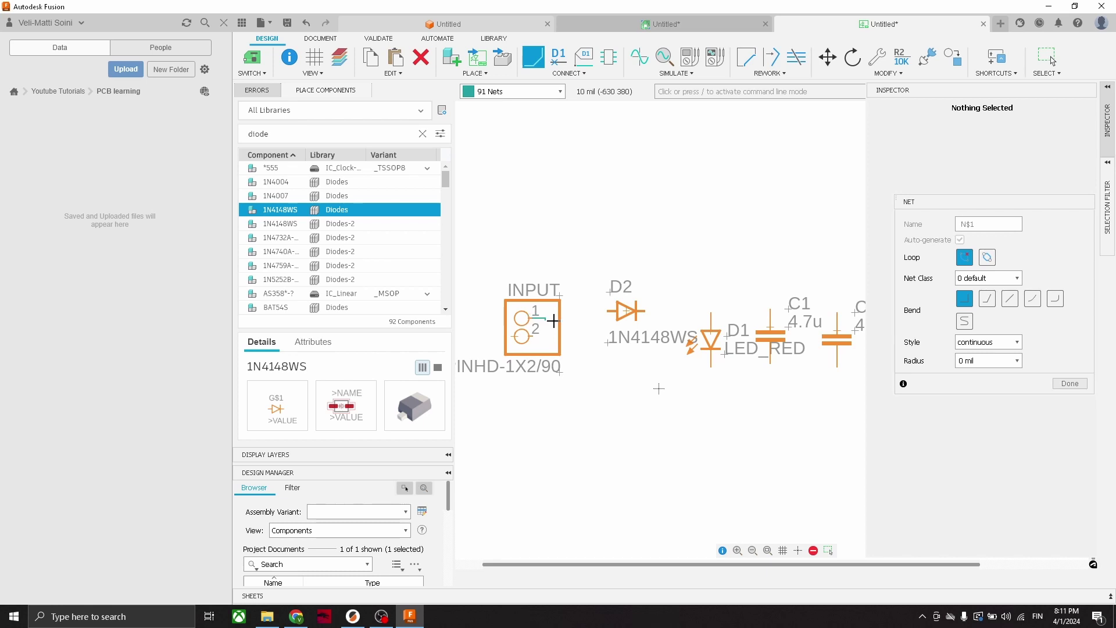
left_click(606, 310)
- Wire the cathode of D2 to the upper pin of LED D1 and on to the upper pin of C1
middle_click_drag(690, 304, 601, 313)
left_click(556, 319)
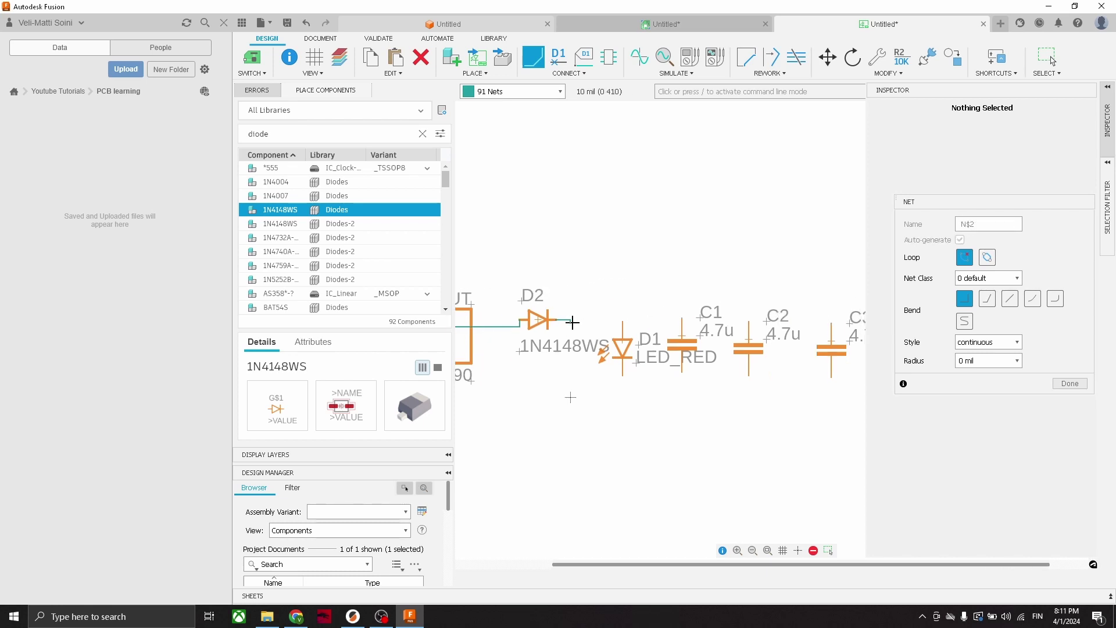
left_click(622, 323)
left_click(681, 318)
left_click(623, 319)
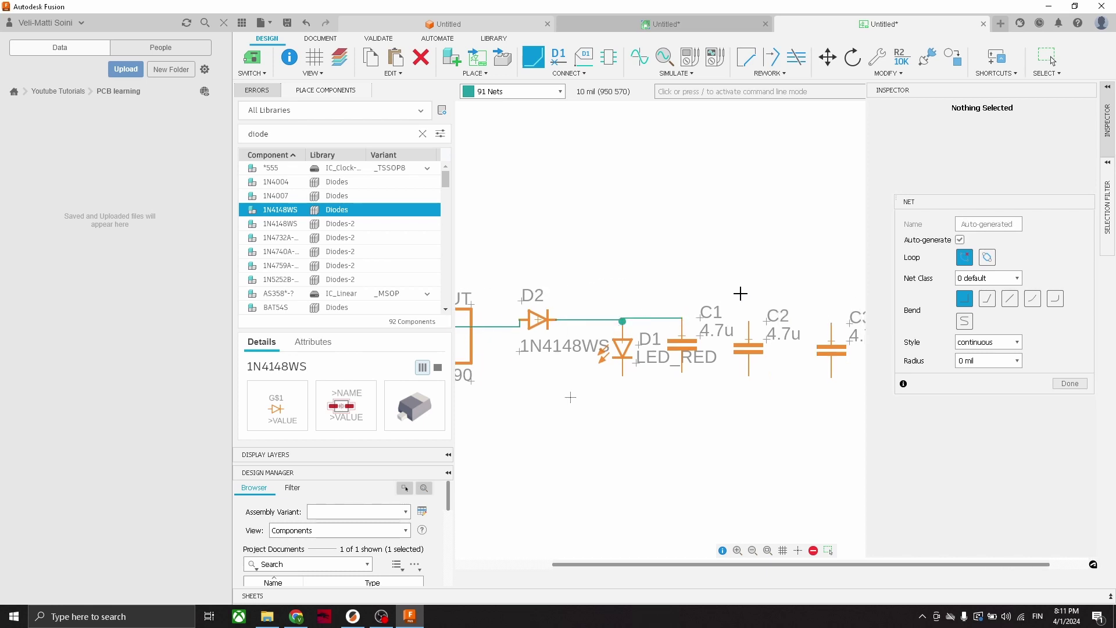
- Extend the upper net from C1 through the upper pin of C2 to the upper pin of C3
middle_click_drag(740, 291, 661, 309)
left_click(670, 341)
left_click(603, 335)
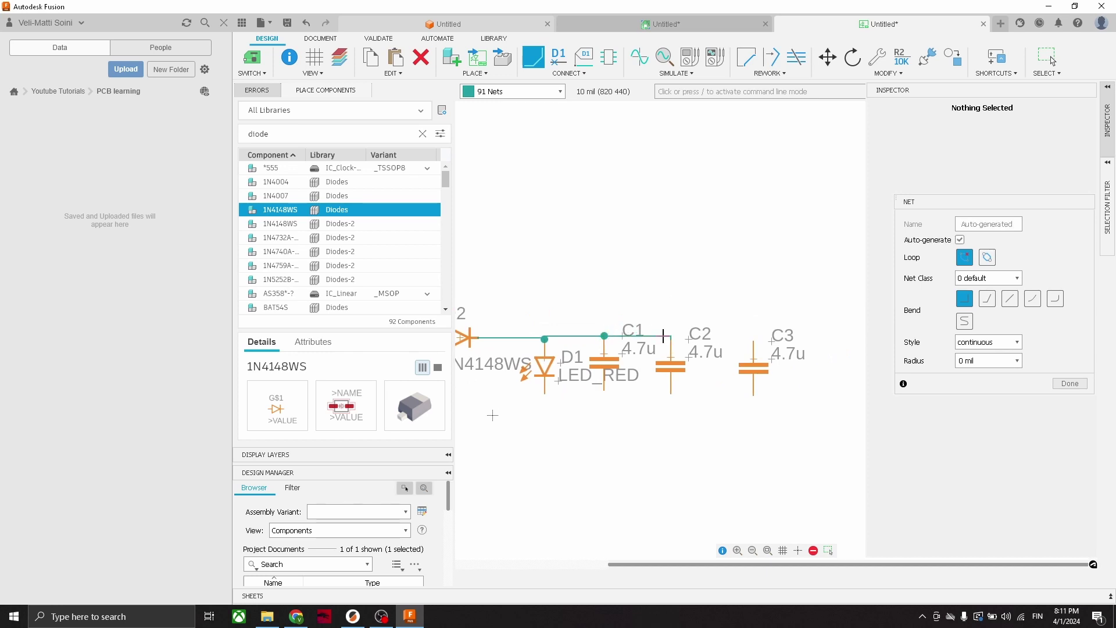
left_click(752, 343)
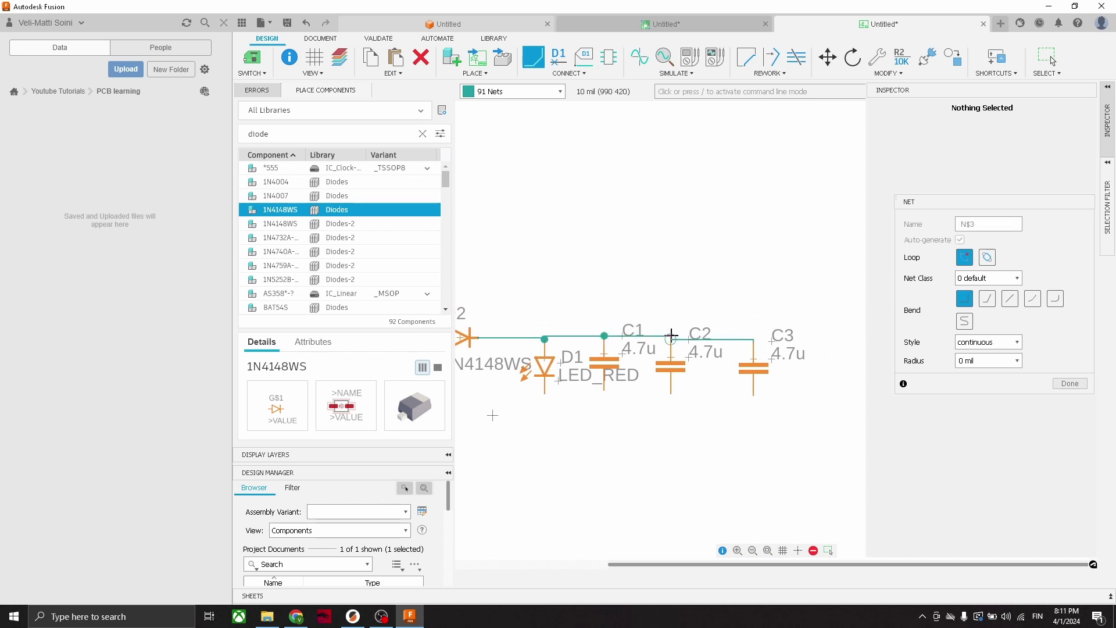
left_click(671, 335)
- Move the OUTPUT header closer to the capacitors, to (2240, 270) mil
middle_click_drag(823, 307, 693, 302)
scroll(693, 302, "down", 2)
scroll(766, 331, "up", 1)
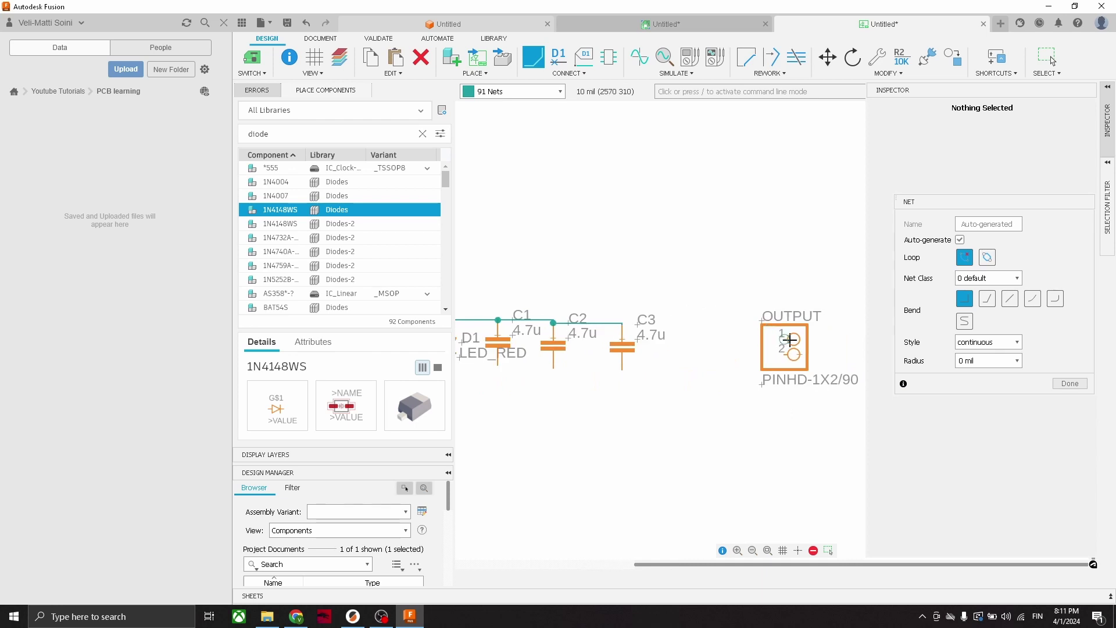
scroll(789, 340, "down", 3)
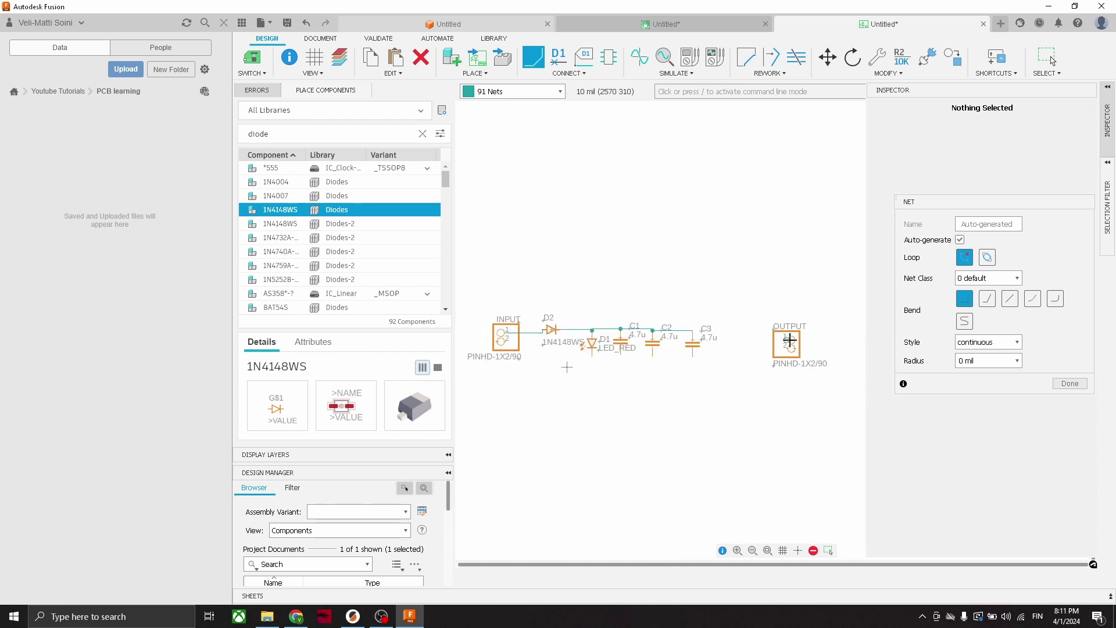
scroll(789, 340, "up", 1)
middle_click_drag(787, 341, 841, 369)
key("Escape")
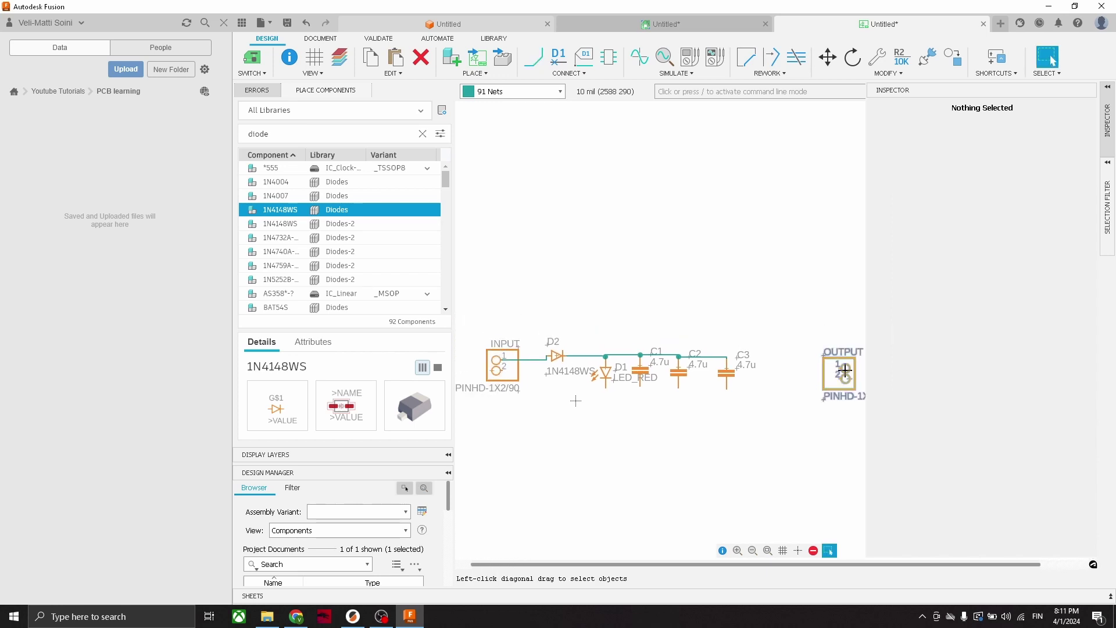
left_click_drag(843, 370, 800, 363)
left_click(805, 364)
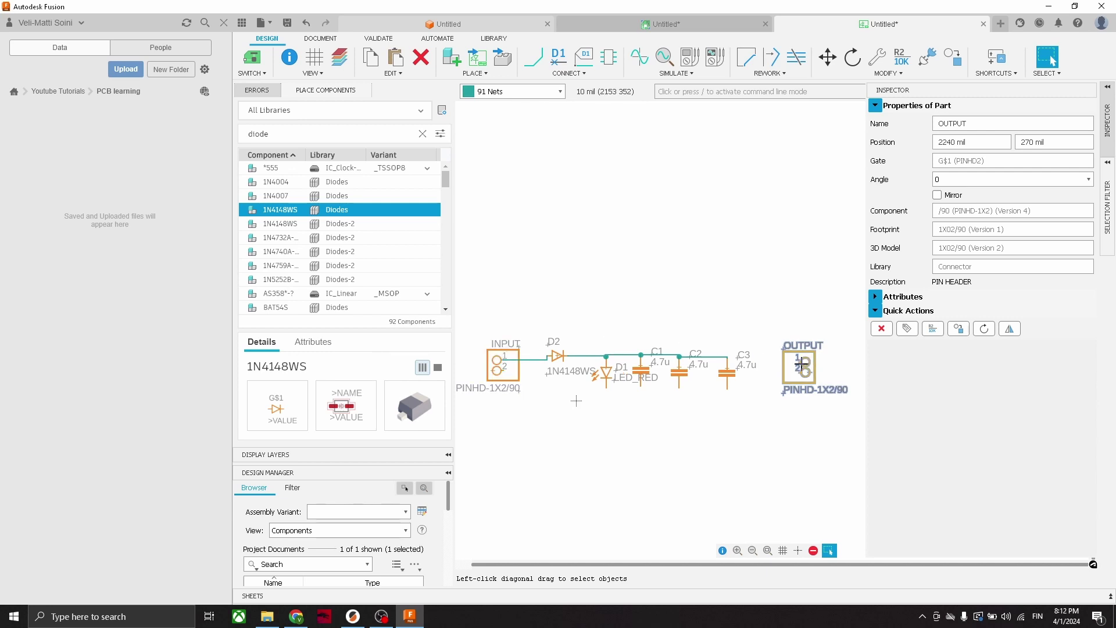
- Rotate the OUTPUT header to an angle of 180 degrees
right_click(812, 367)
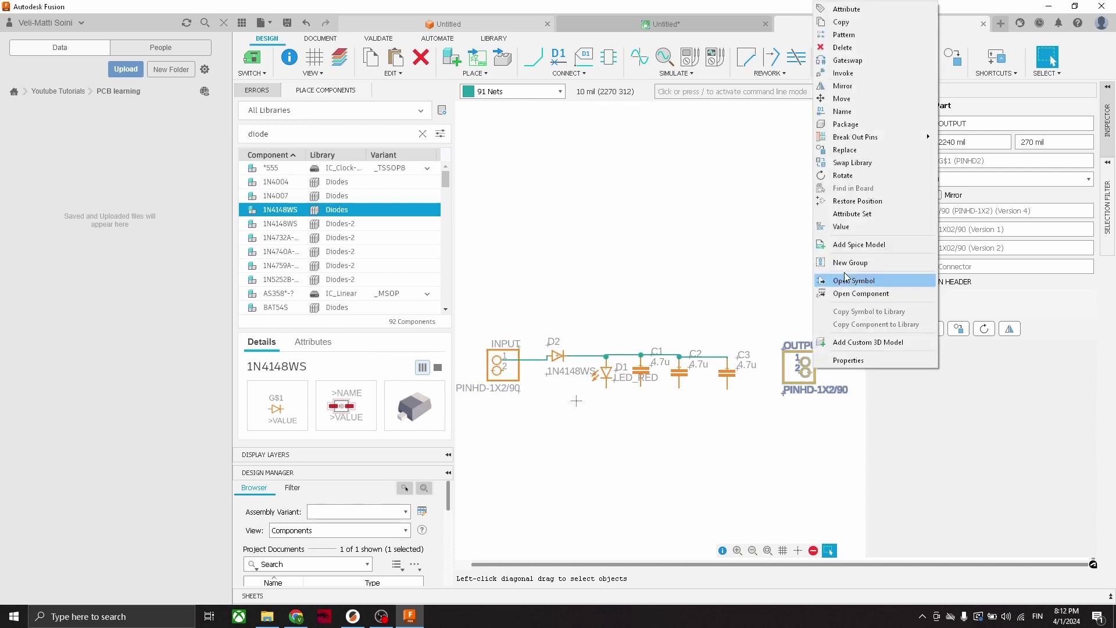
left_click(859, 176)
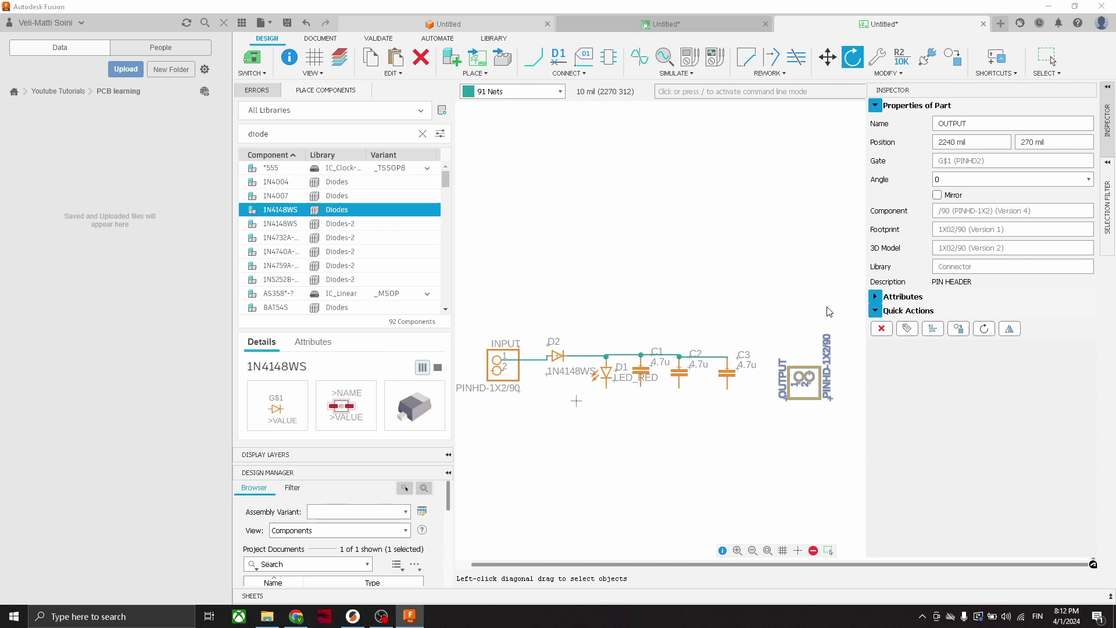
right_click(812, 378)
left_click(855, 178)
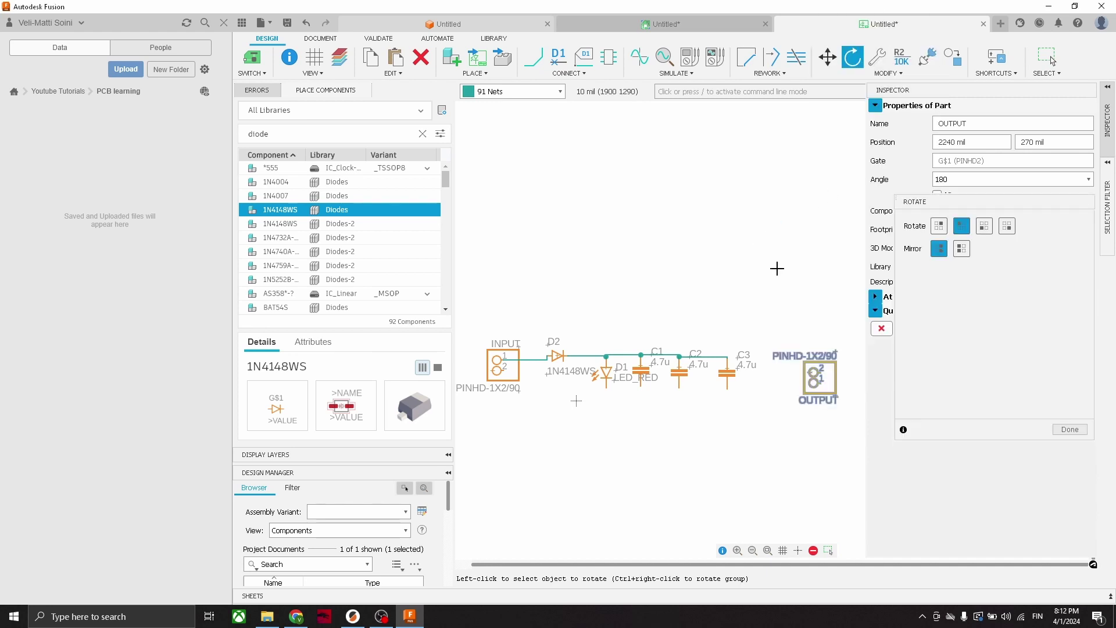
- Move the OUTPUT header next to C3, to (2010, 370) mil
scroll(793, 285, "up", 2)
left_click_drag(840, 416, 813, 395)
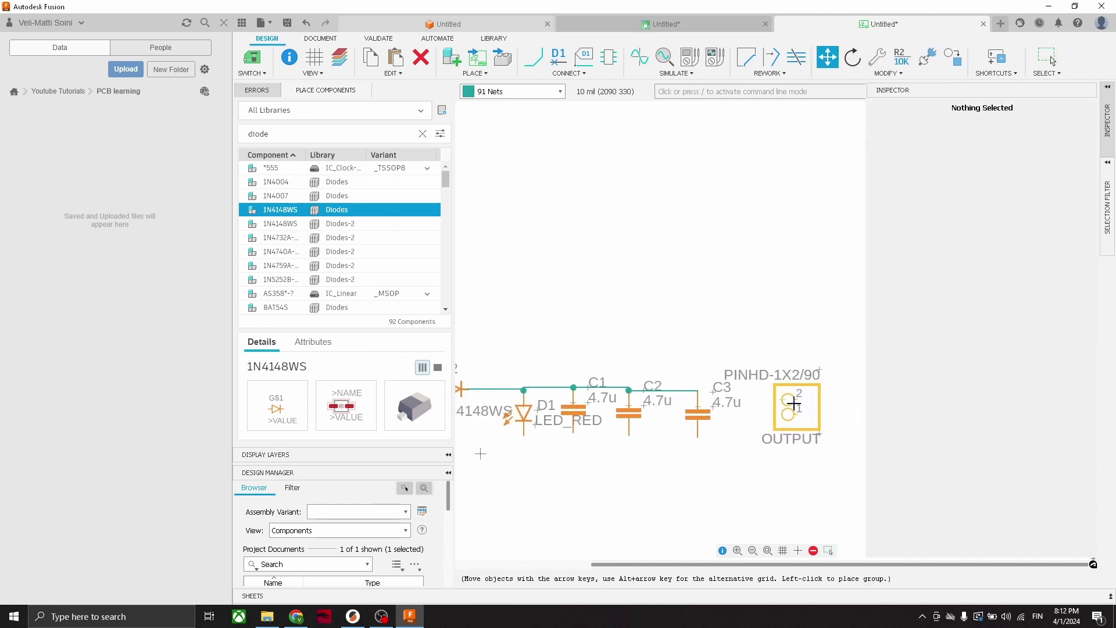
left_click(785, 393)
key("Escape")
- Mirror the OUTPUT header so its pin circles face away from the capacitors
left_click(533, 56)
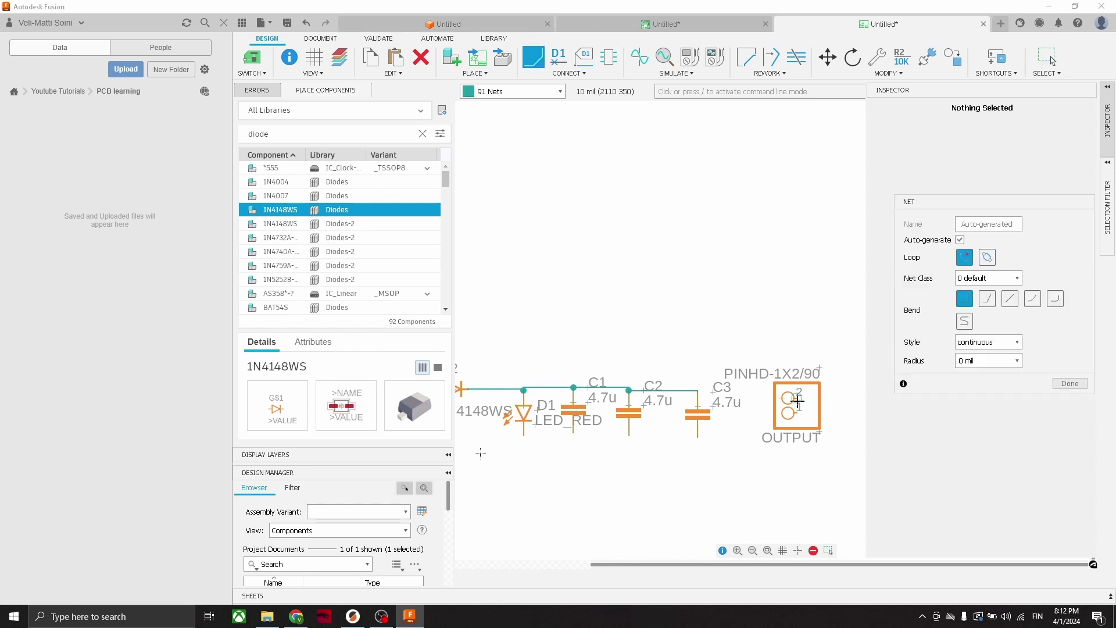
key("Escape")
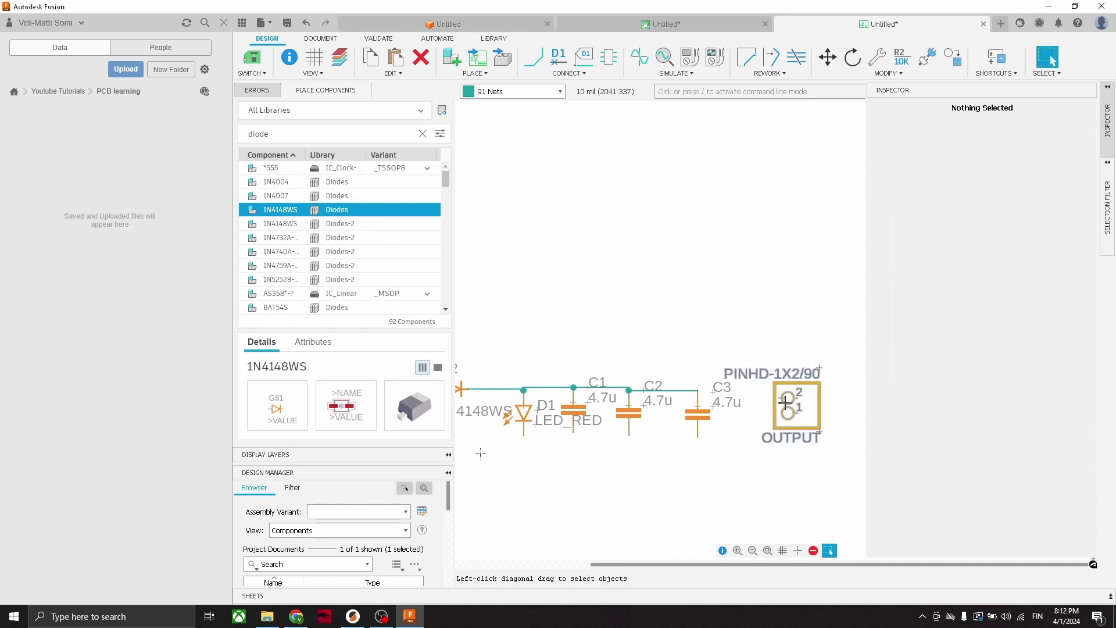
right_click(786, 401)
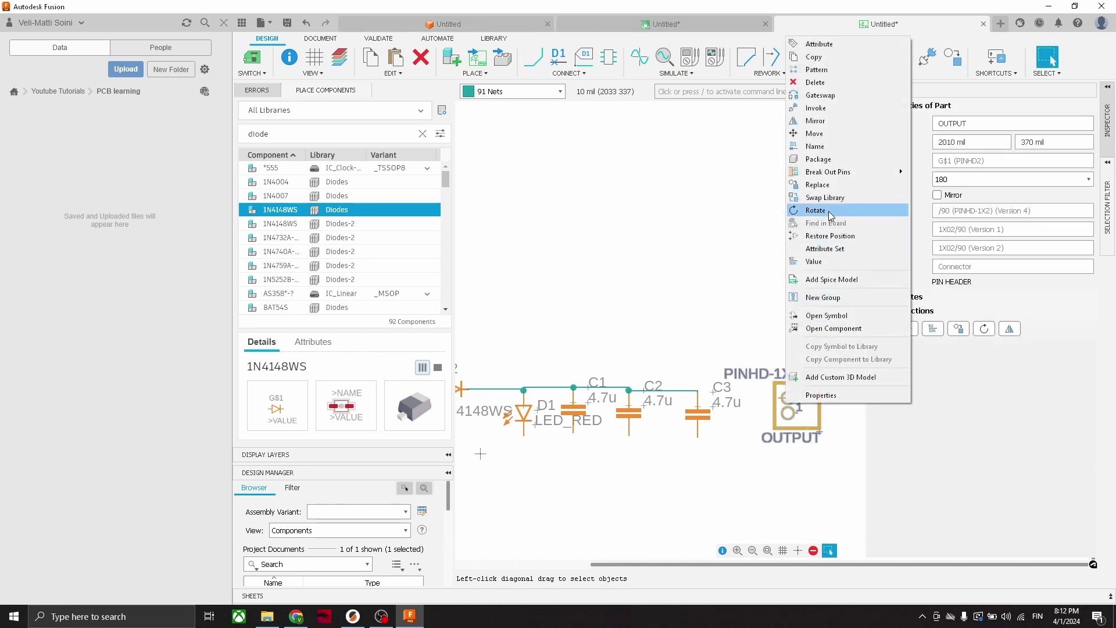
left_click(815, 120)
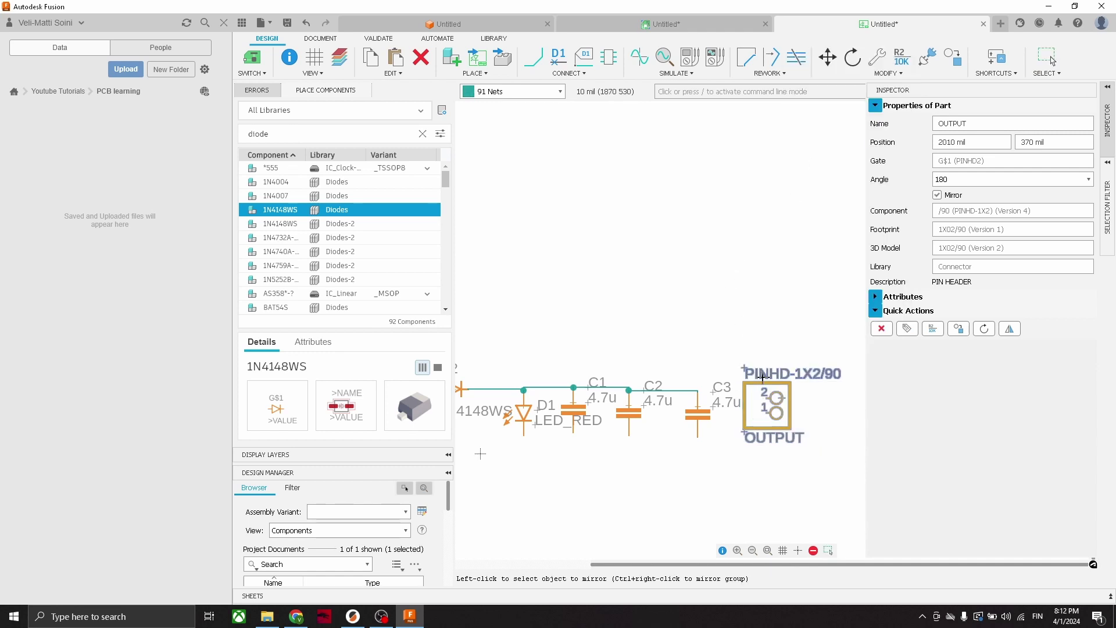
- Draw a net from pin 2 of the OUTPUT header to the upper pin of C3
scroll(763, 377, "up", 2)
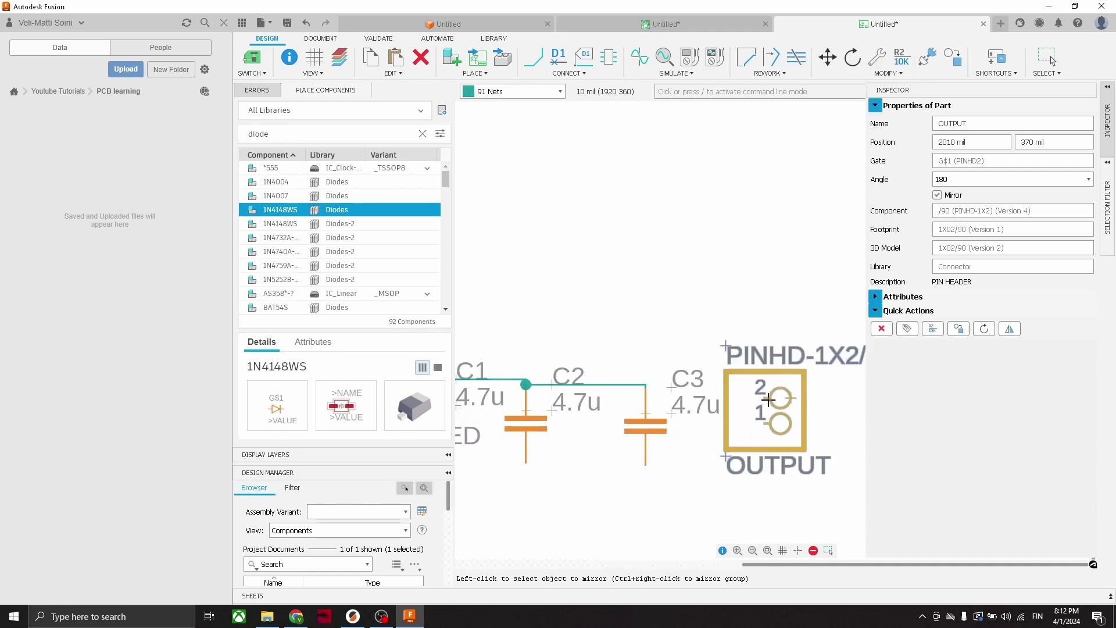
left_click(531, 60)
left_click(778, 398)
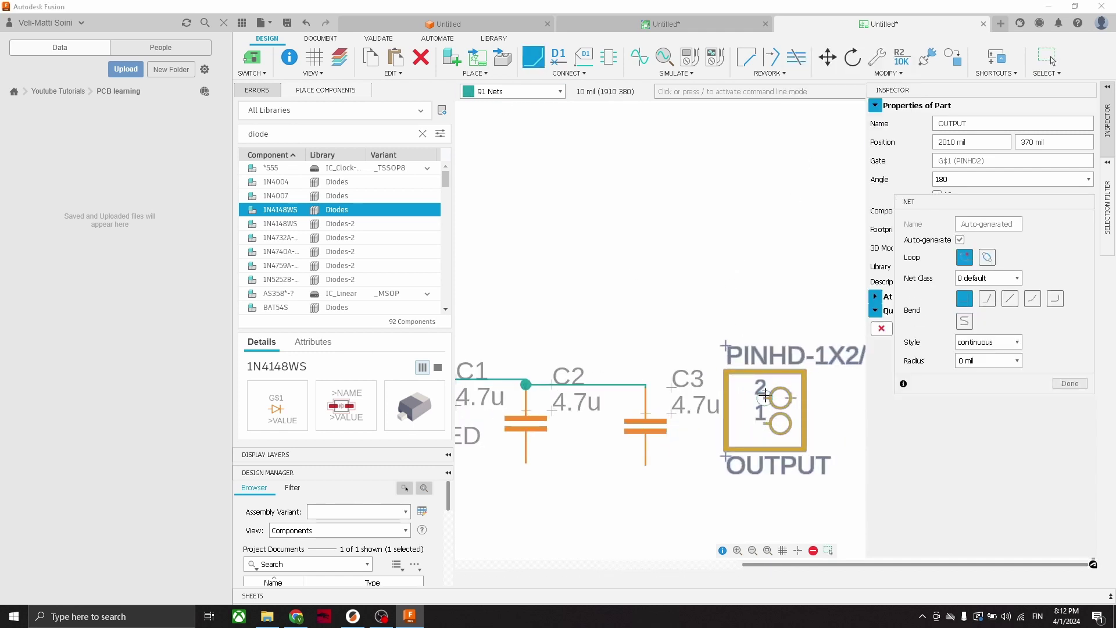
left_click(646, 384)
- Draw a net from pin 1 of the OUTPUT header to the lower pin of C3
scroll(691, 393, "down", 2)
middle_click_drag(721, 407, 827, 370)
scroll(829, 371, "up", 1)
left_click(853, 378)
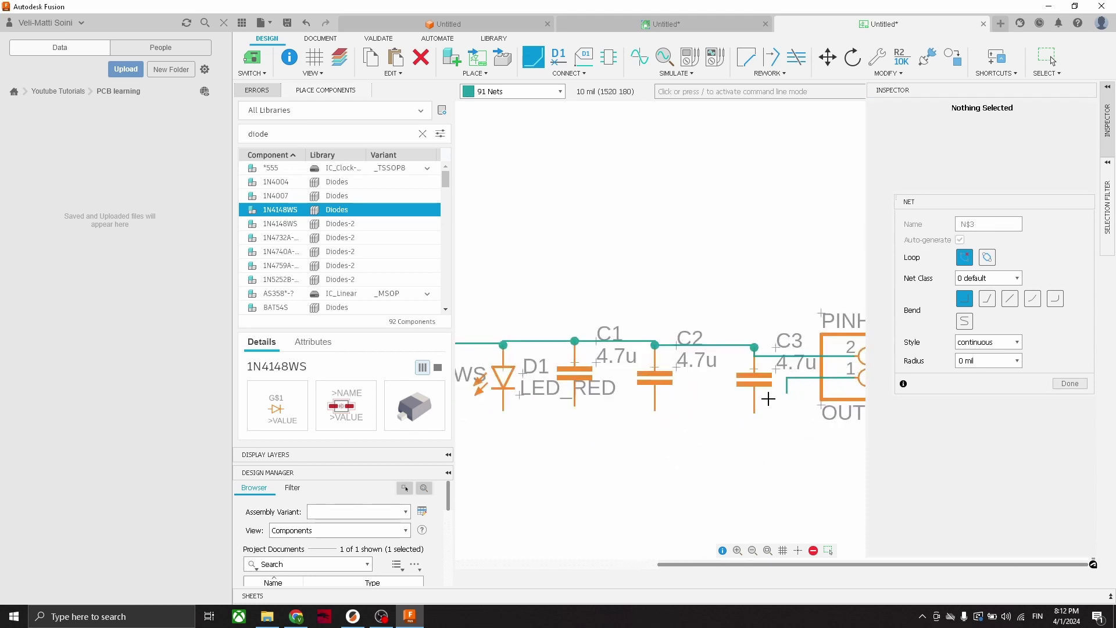
left_click(755, 410)
middle_click_drag(804, 405, 761, 411)
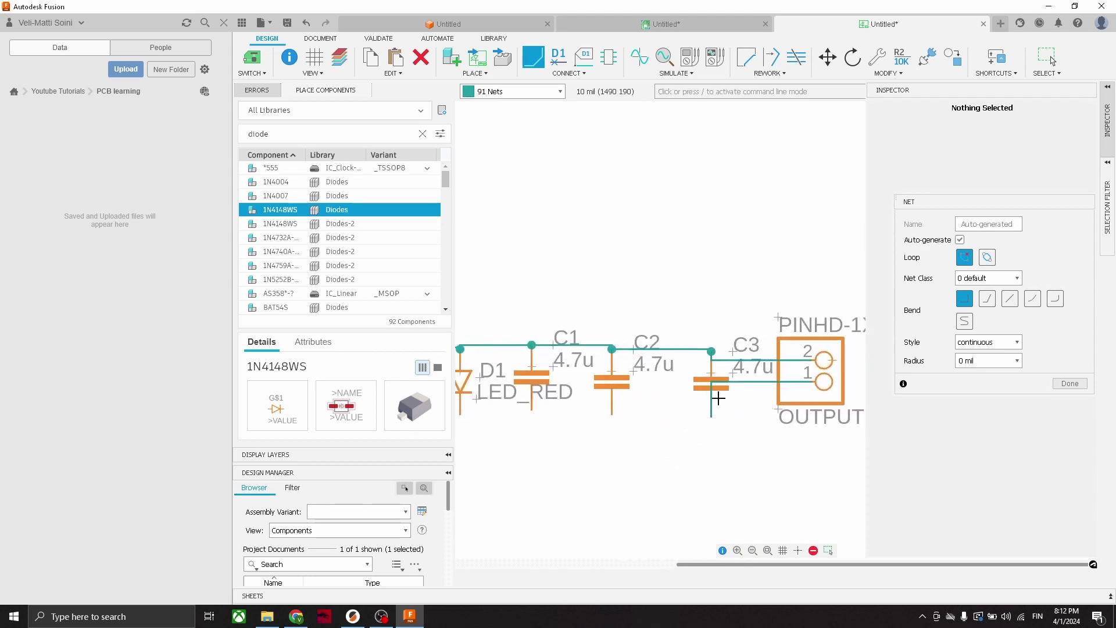
key("Escape")
- Shift the horizontal wire between C3 and OUTPUT pin 1 down so it runs below the capacitor
scroll(716, 406, "down", 2)
scroll(716, 405, "up", 4)
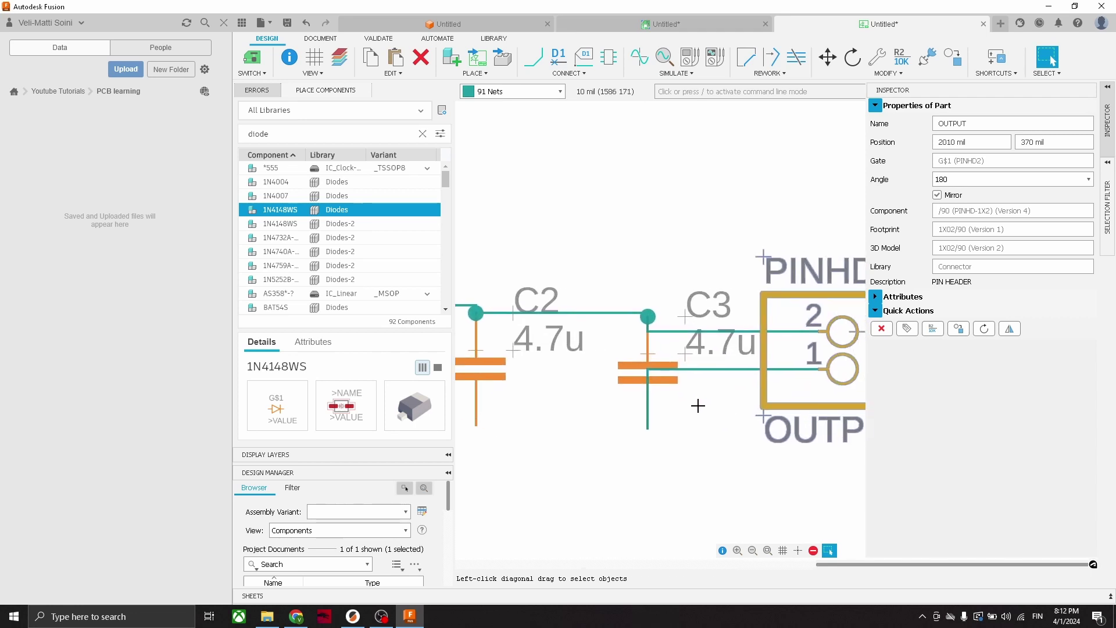
left_click_drag(696, 352, 694, 430)
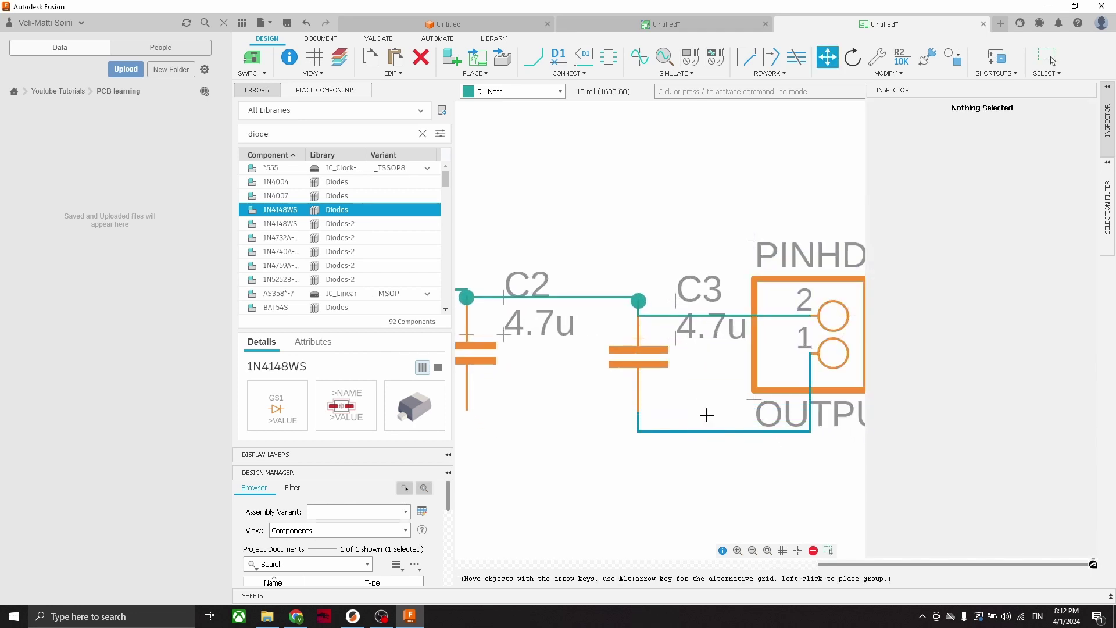
key("Escape")
- Shift the horizontal wire from OUTPUT pin 2 up in line with the junction above C3
scroll(756, 372, "down", 1)
left_click(728, 325)
left_click(727, 325)
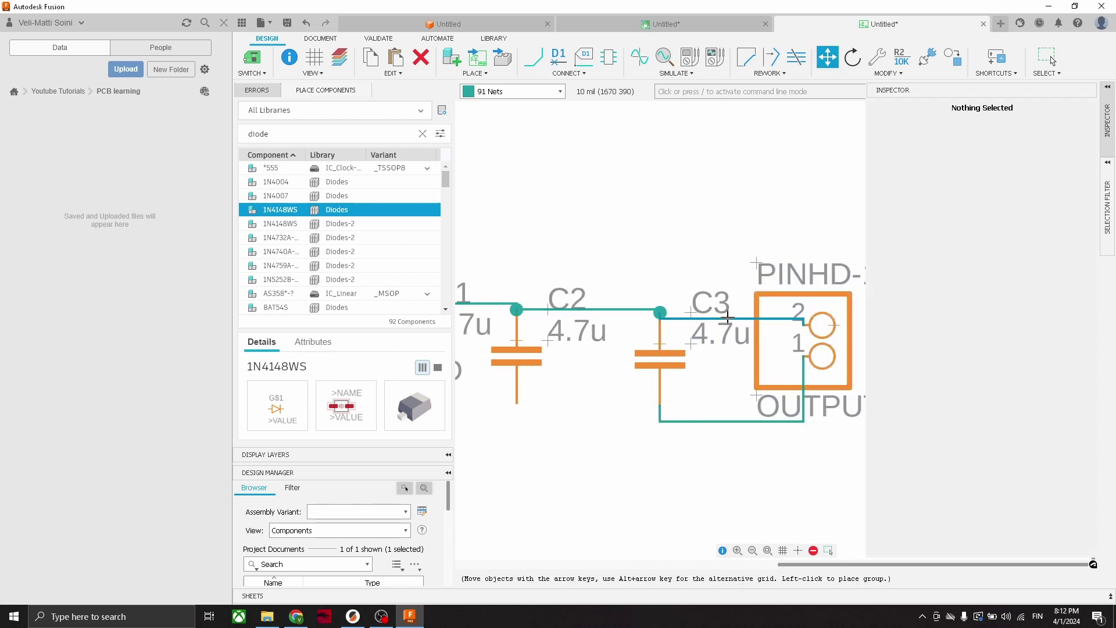
left_click(767, 307)
- Move the OUTPUT header away from C3 to (2290, 380) mil and shift the vertical wire of its pin 1 to X 1880 mil
middle_click_drag(834, 298, 752, 294)
scroll(793, 329, "up", 1)
left_click(792, 329)
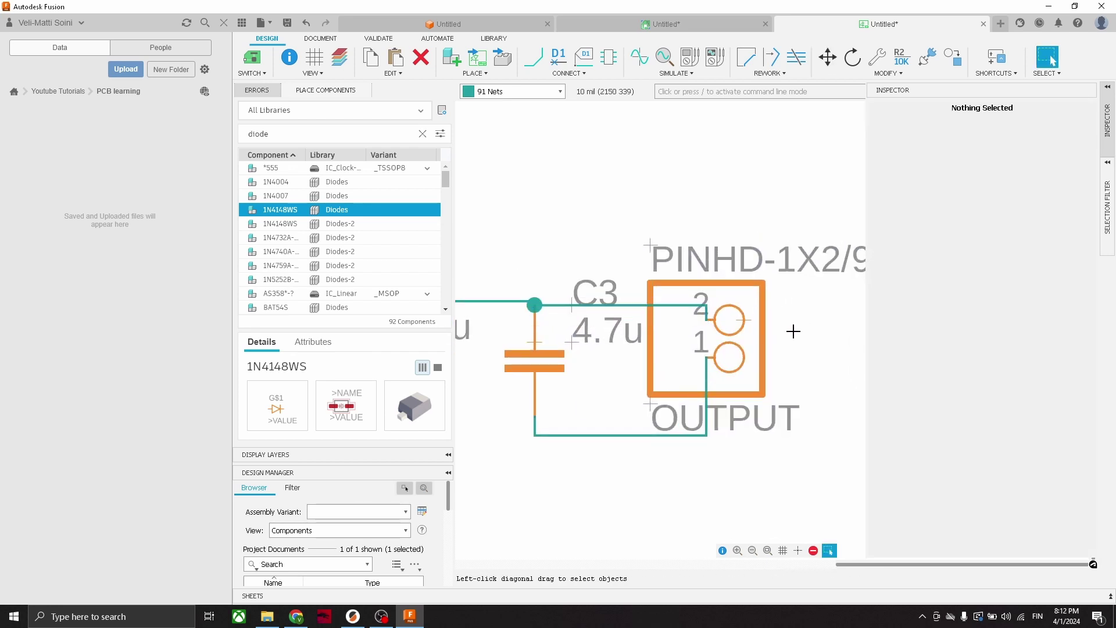
left_click_drag(742, 324, 845, 324)
scroll(784, 353, "down", 1)
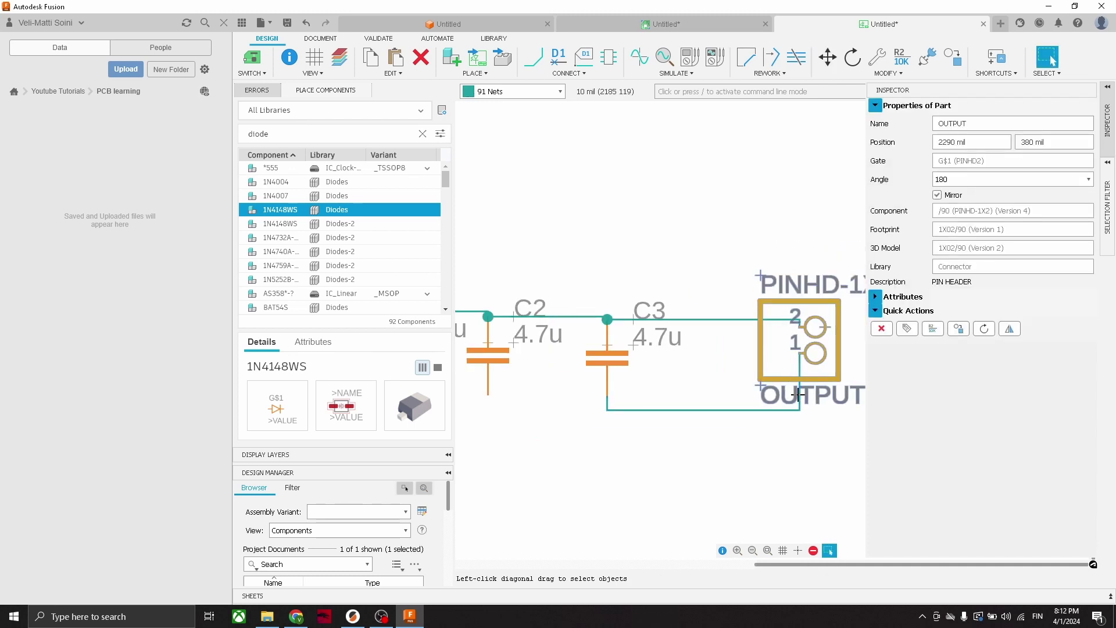
left_click_drag(799, 394, 716, 392)
scroll(716, 392, "down", 2)
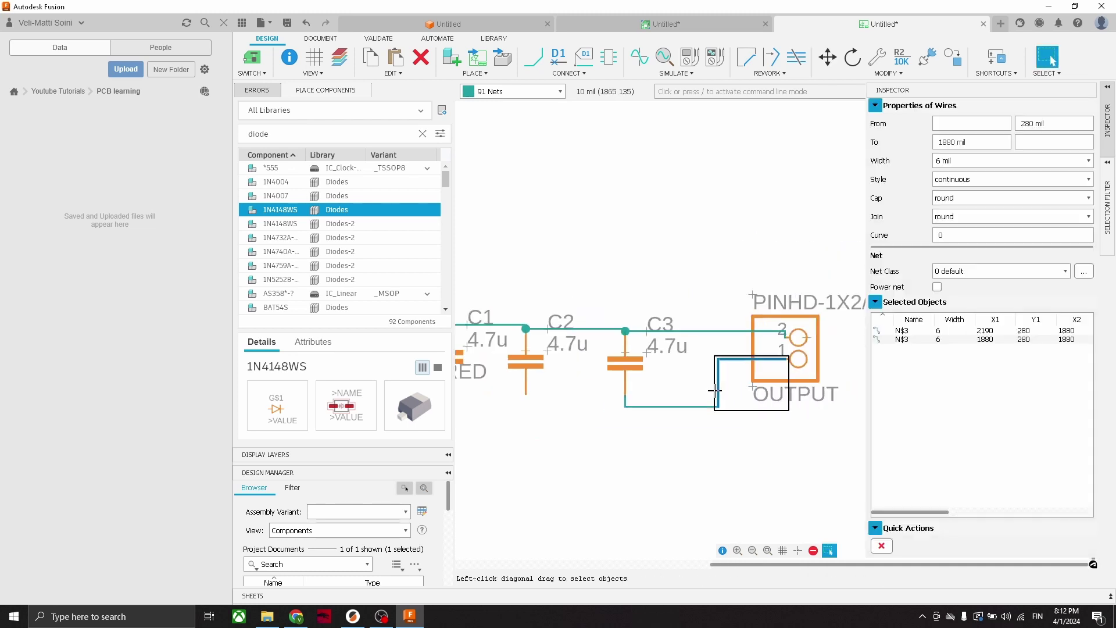
- Wire the lower pins of C2 and C1 to the lower net at C3
middle_click_drag(608, 298, 721, 292)
scroll(715, 302, "down", 1)
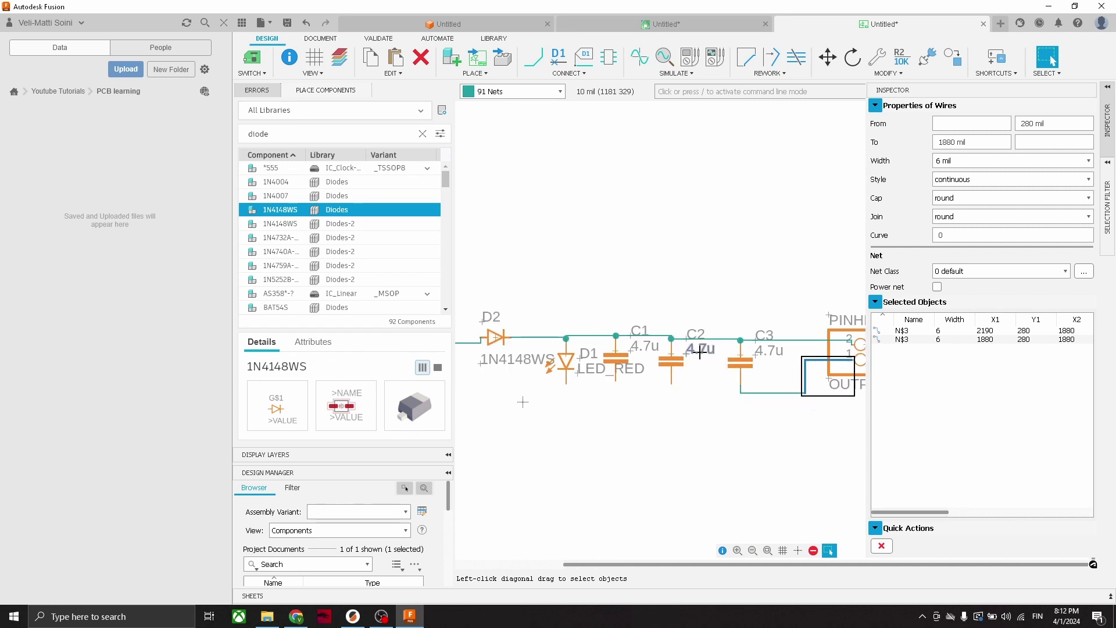
left_click(533, 56)
scroll(788, 434, "up", 1)
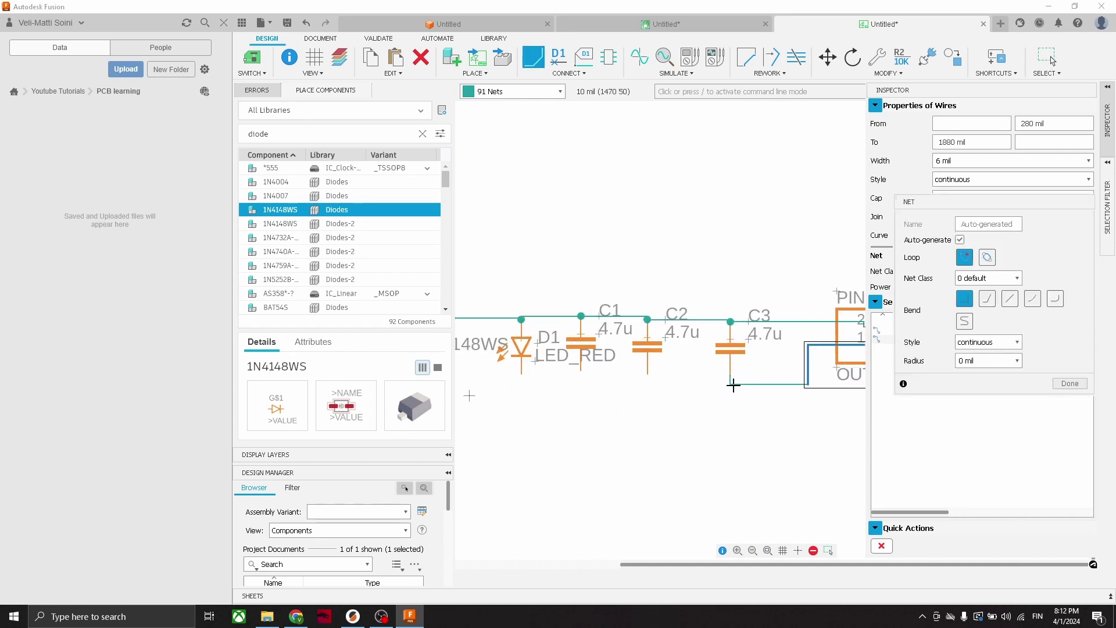
left_click(649, 372)
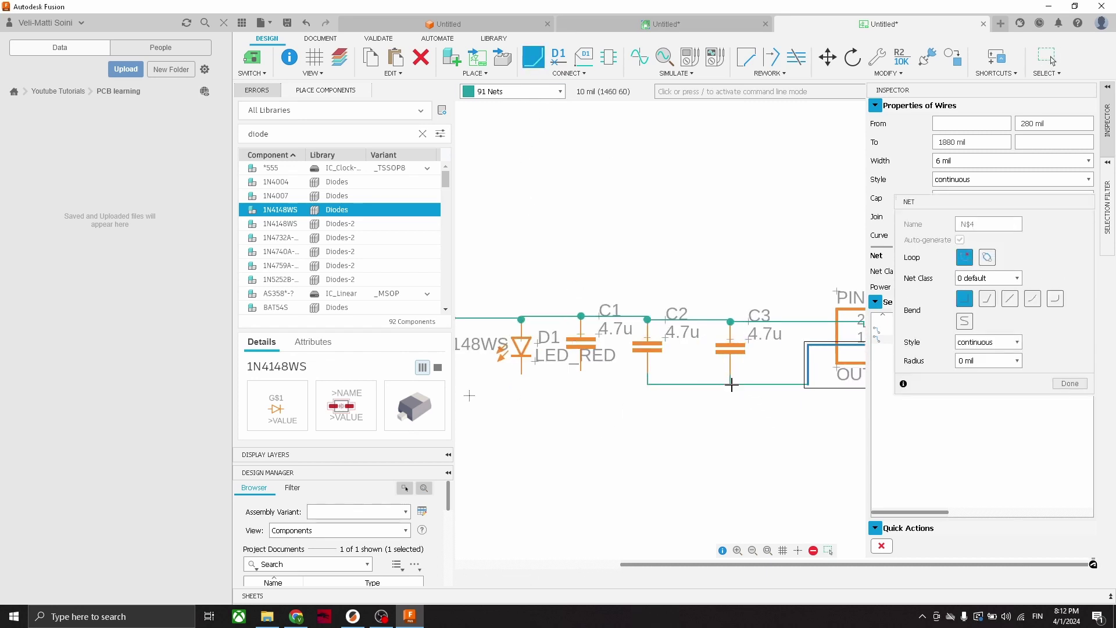
left_click(731, 384)
left_click(577, 370)
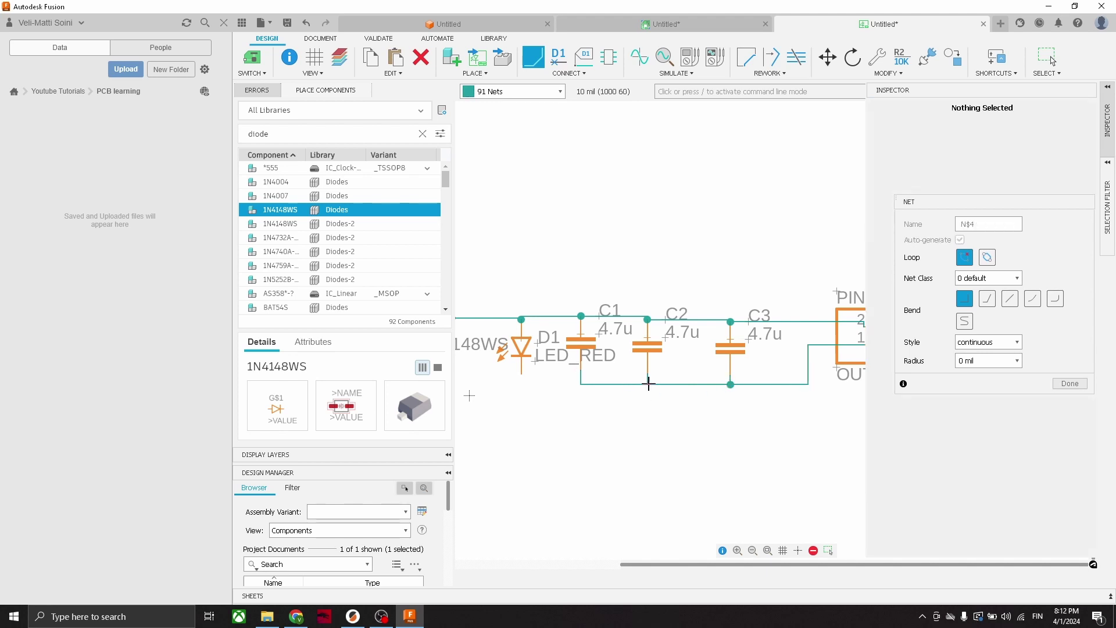
left_click(649, 383)
- Connect the lower pin of LED D1 to the lower net at C1
middle_click_drag(564, 390, 745, 413)
left_click(704, 398)
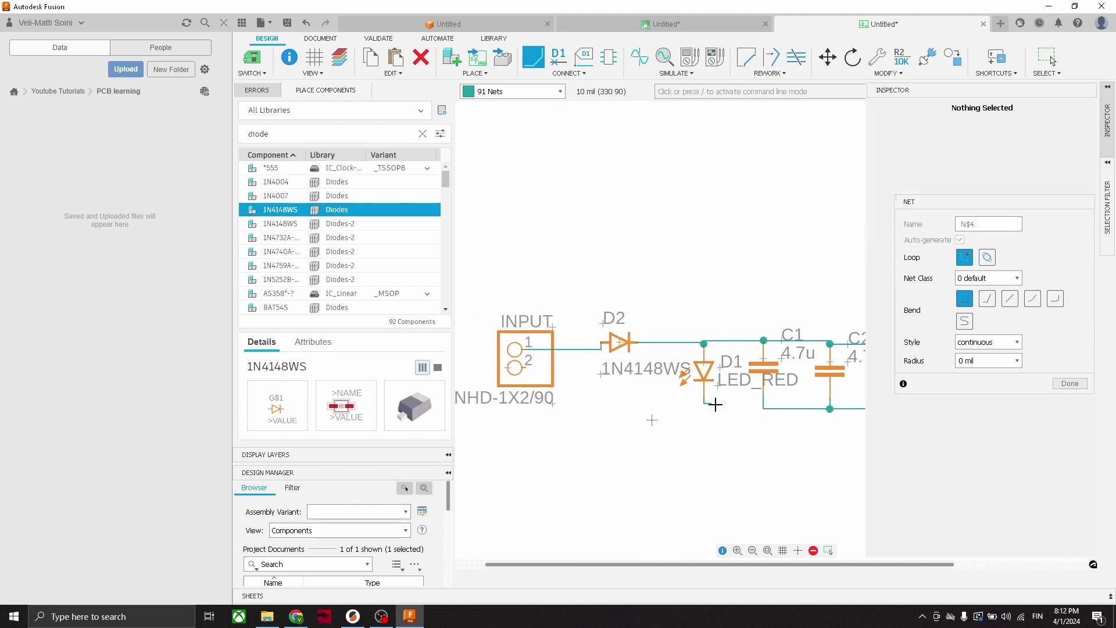
left_click(763, 409)
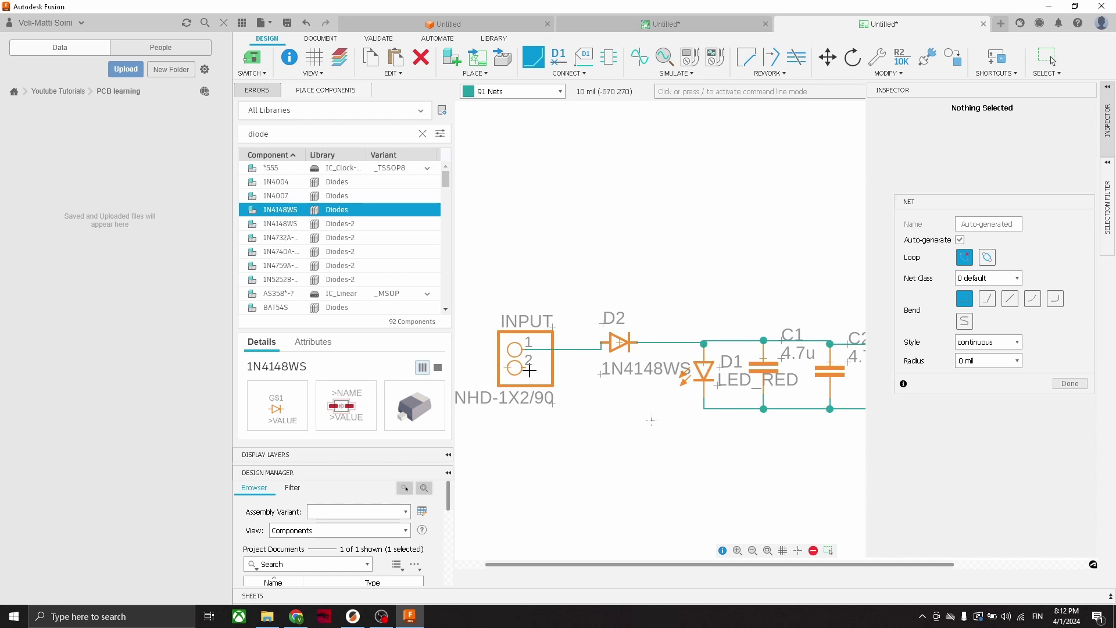
- Wire pin 2 of the INPUT header to the lower net at D1 and align its horizontal segment at Y 60 mil
left_click(529, 370)
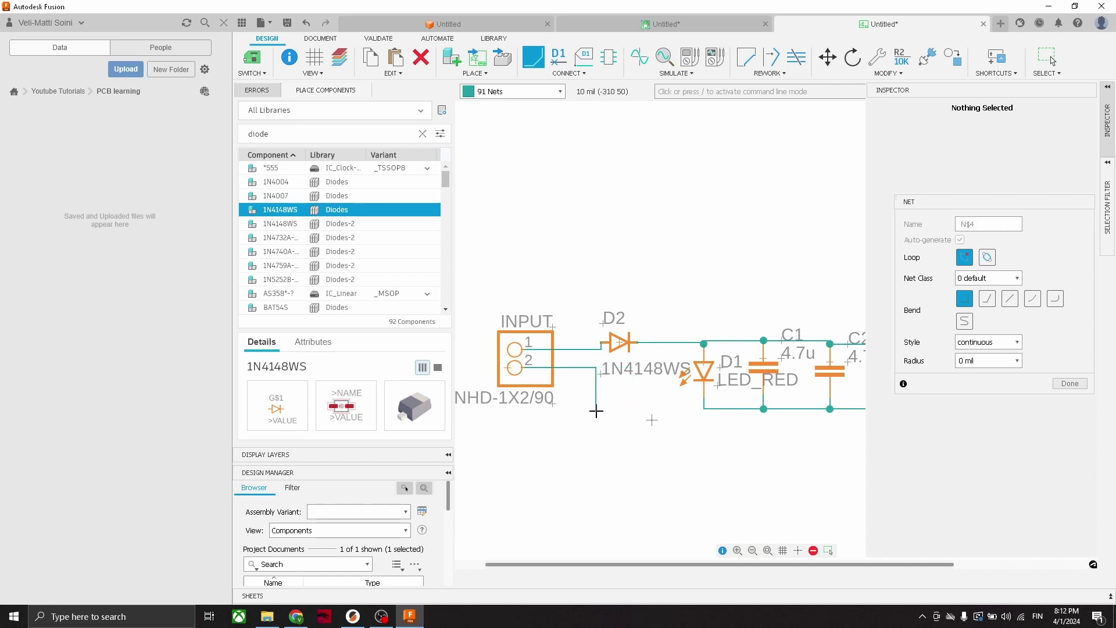
left_click(703, 408)
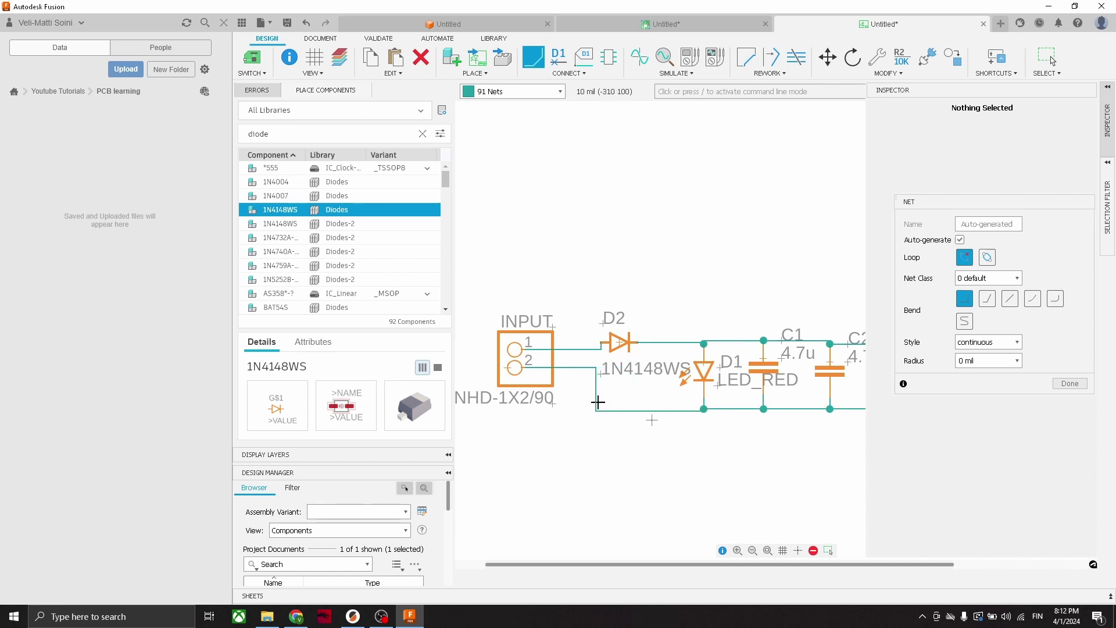
key("Escape")
scroll(608, 407, "up", 1)
left_click(621, 410)
key("Escape")
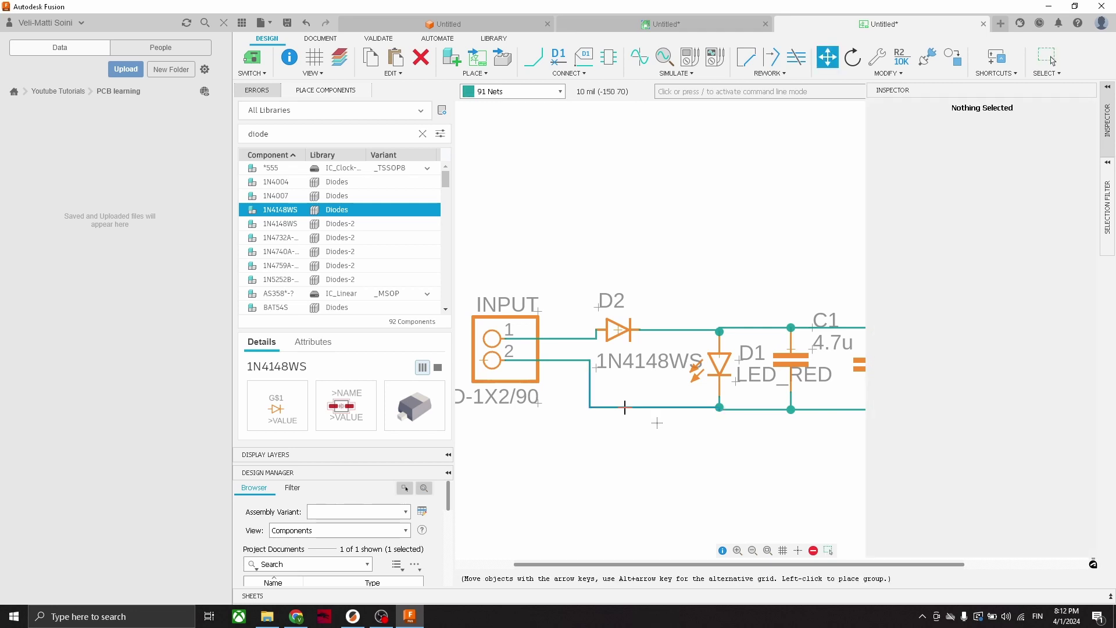
- Shift the short vertical wire between INPUT pin 1 and diode D2 close to the INPUT header
left_click(610, 336)
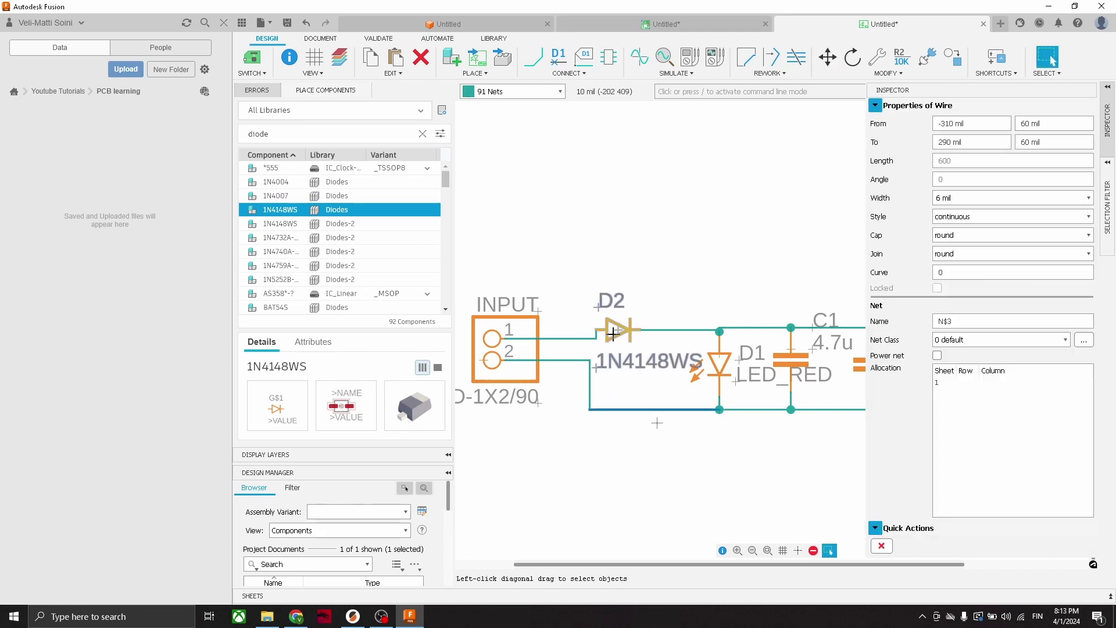
left_click(596, 336)
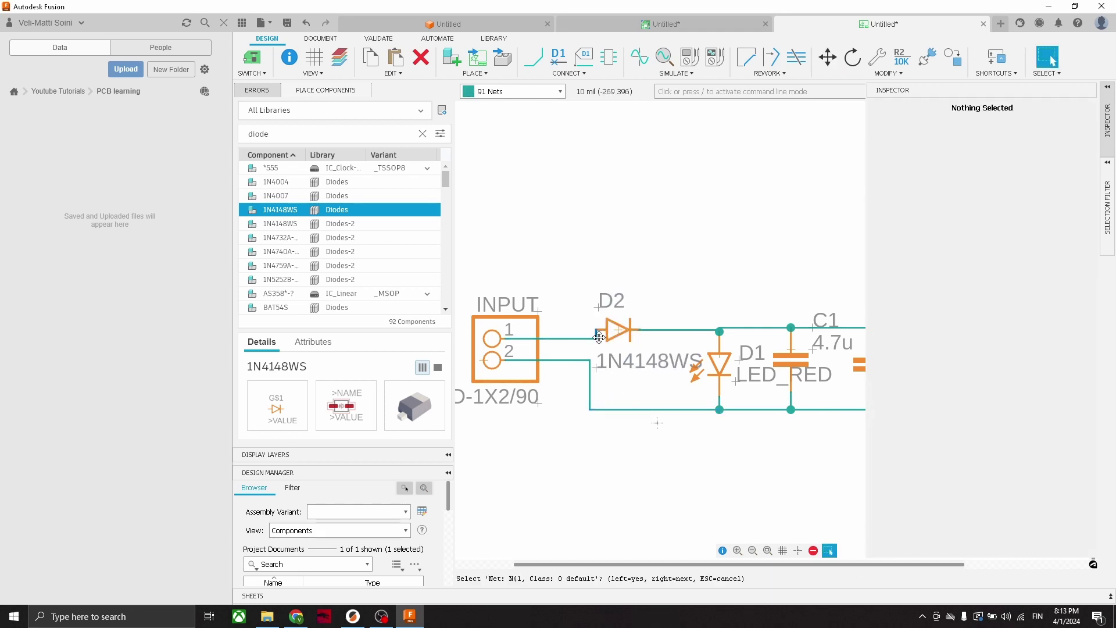
left_click_drag(596, 337, 565, 337)
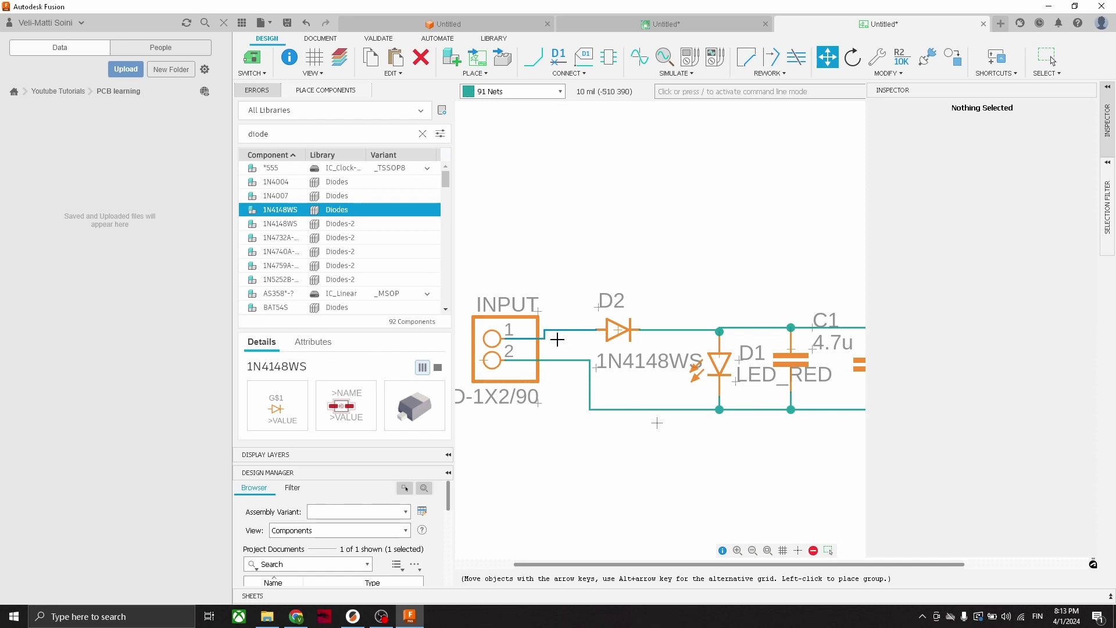
left_click(558, 339)
scroll(656, 326, "up", 2)
left_click_drag(601, 334, 599, 331)
left_click(599, 332)
- Lower the upper wires between D1 and C1 and between C1 and C2 in line with D2's wire
middle_click_drag(789, 324, 712, 326)
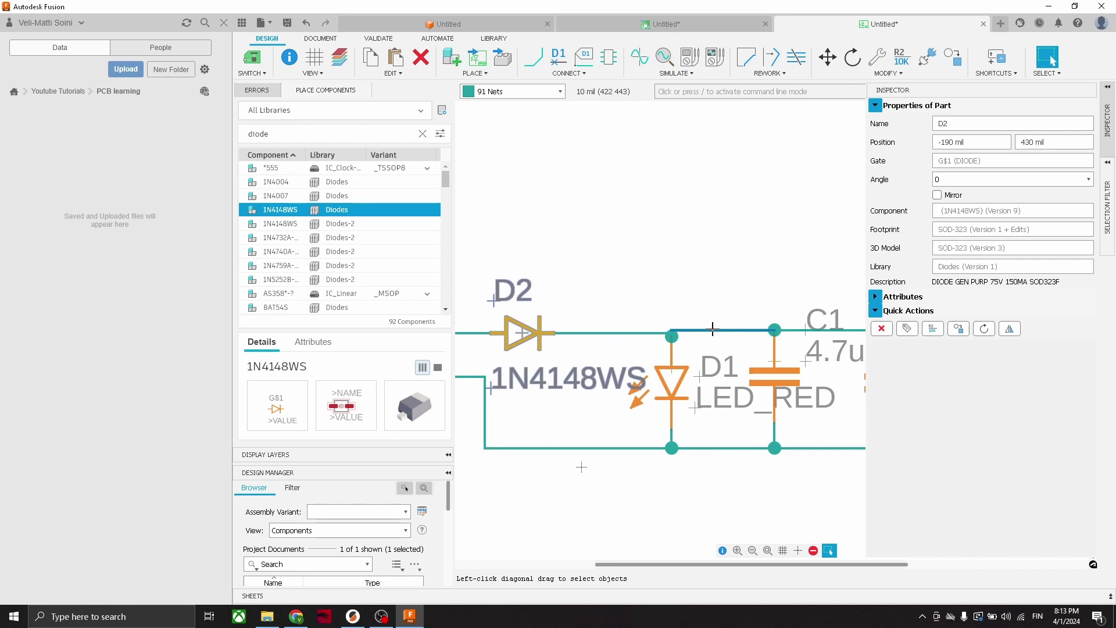
left_click_drag(713, 329, 713, 333)
left_click(713, 333)
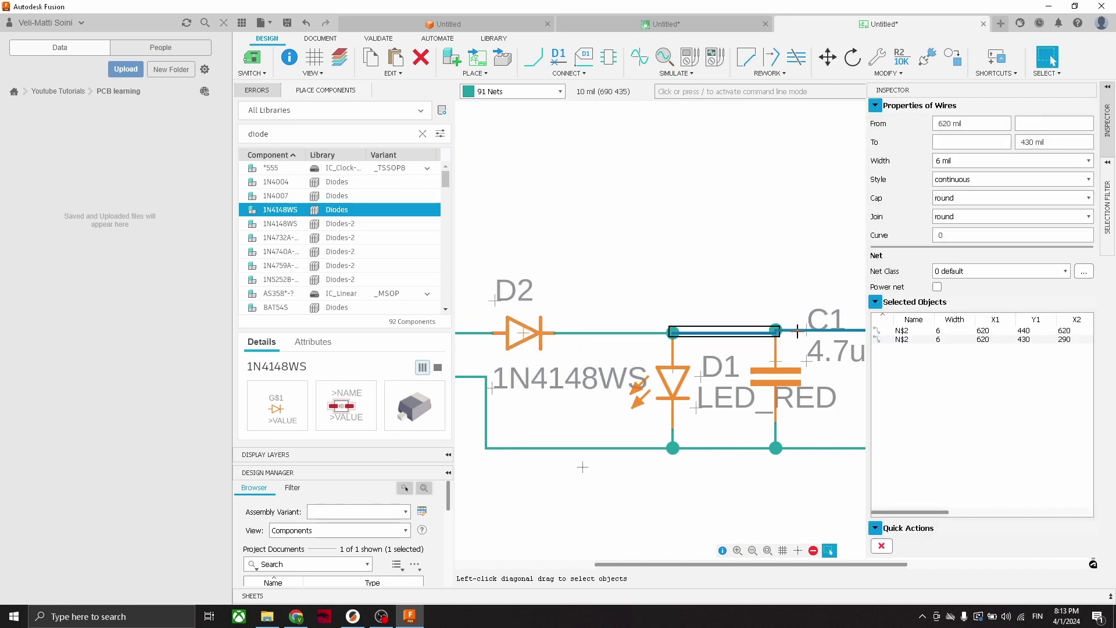
left_click(797, 332)
left_click(797, 333)
- Lower the upper wire between C2 and C3 to Y 430 mil and align the wire beyond C3 with it
middle_click_drag(805, 275, 585, 290)
scroll(702, 329, "down", 1)
key("m")
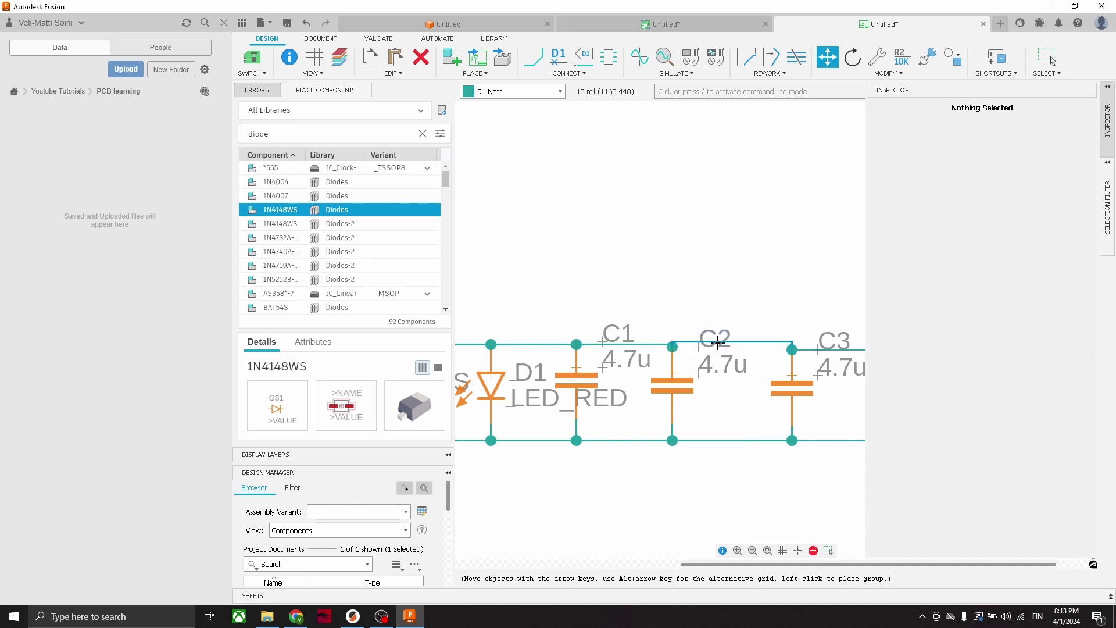
key("Escape")
left_click(718, 344)
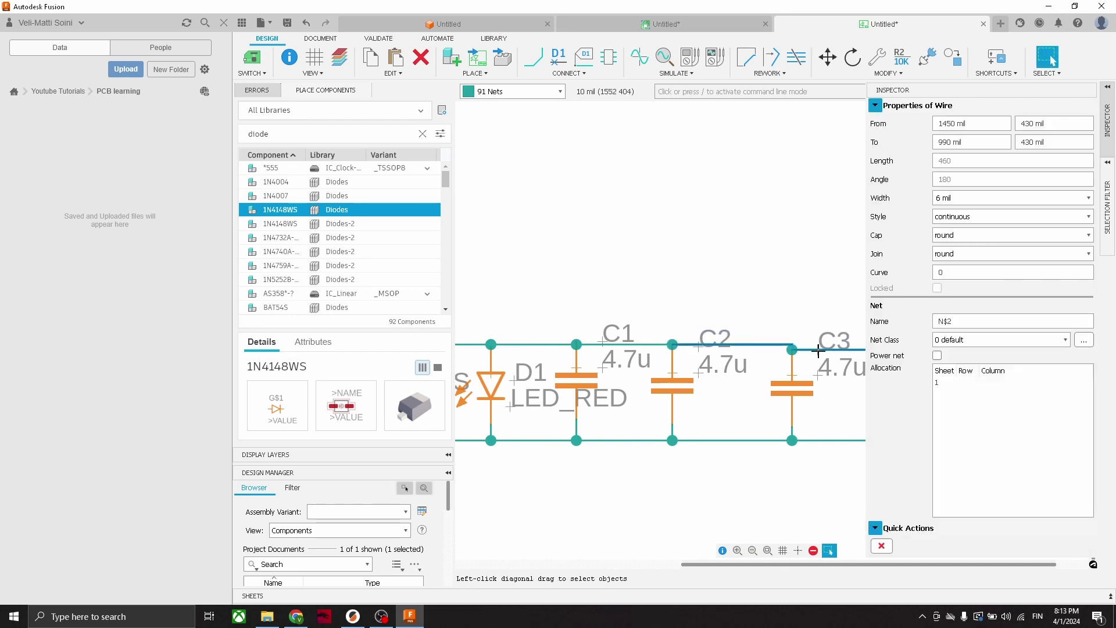
scroll(776, 299, "down", 4)
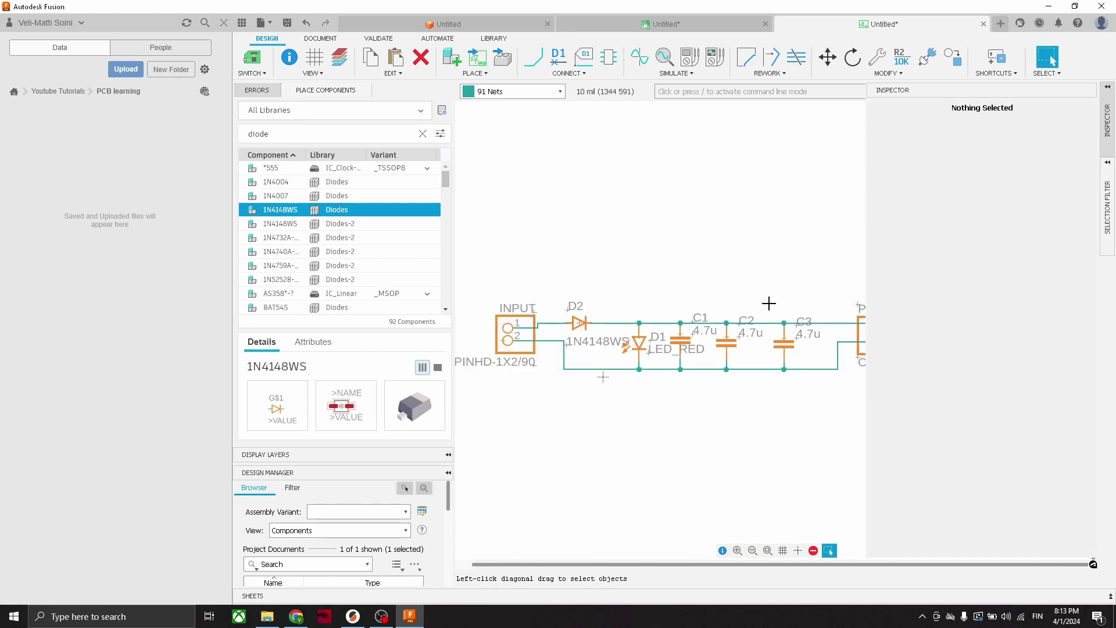
- Save the wired schematic
middle_click_drag(769, 303, 679, 303)
scroll(704, 348, "down", 2)
scroll(594, 340, "up", 1)
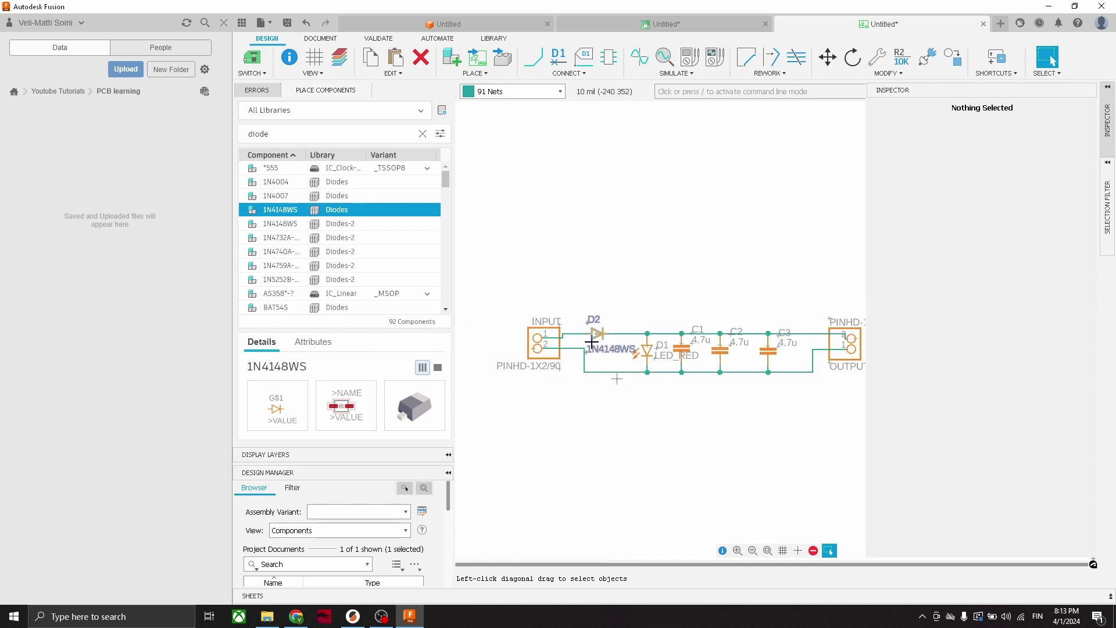
left_click(287, 25)
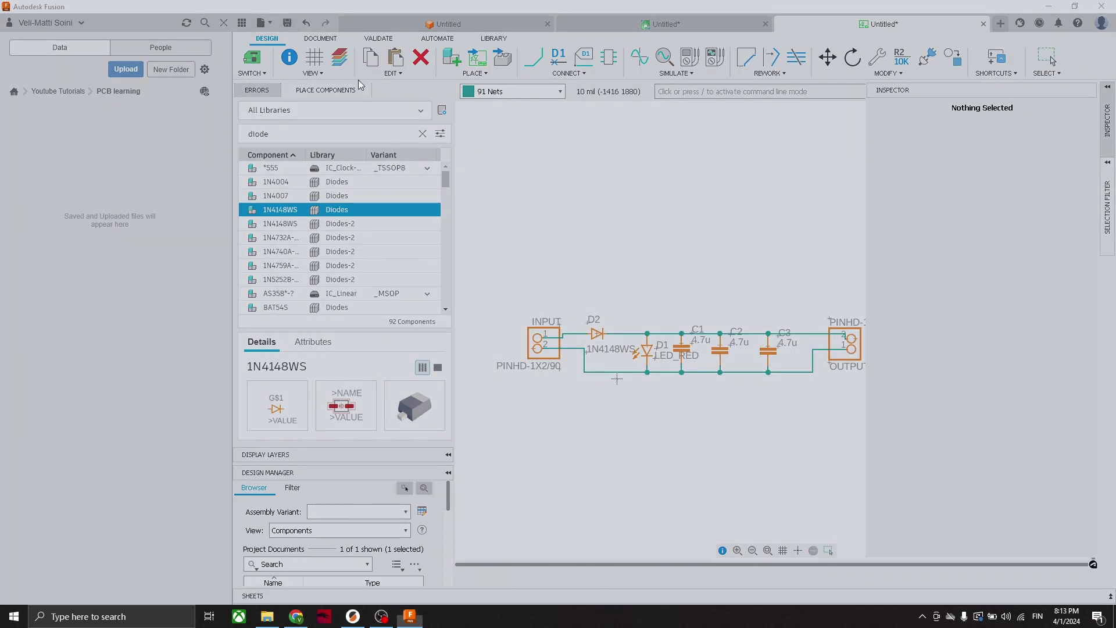
left_click(740, 320)
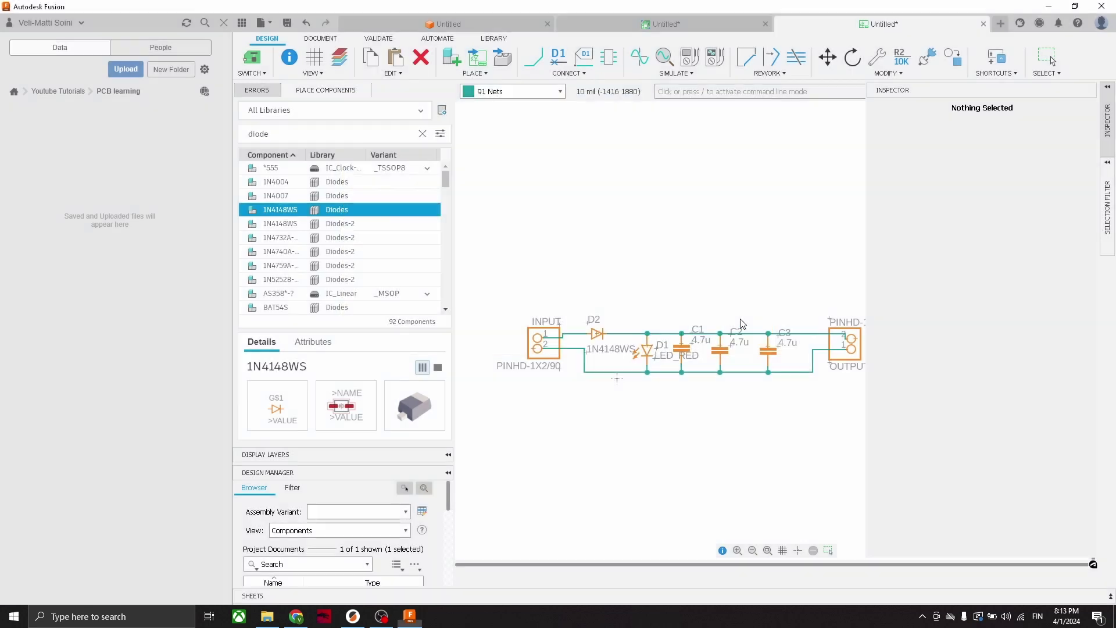